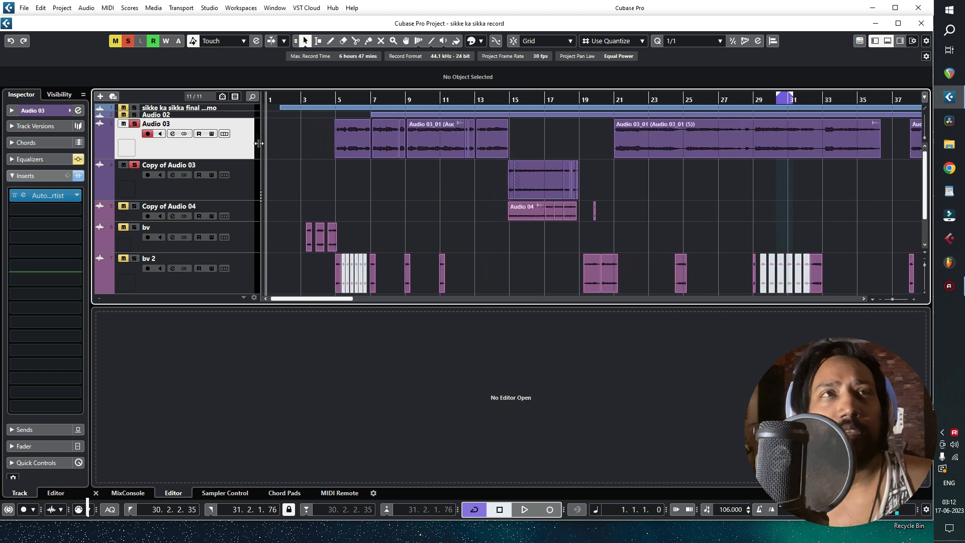
Step: Open the Auto-Tune Artist insert of the Audio 03 track and place its window over the arrangement
click(24, 196)
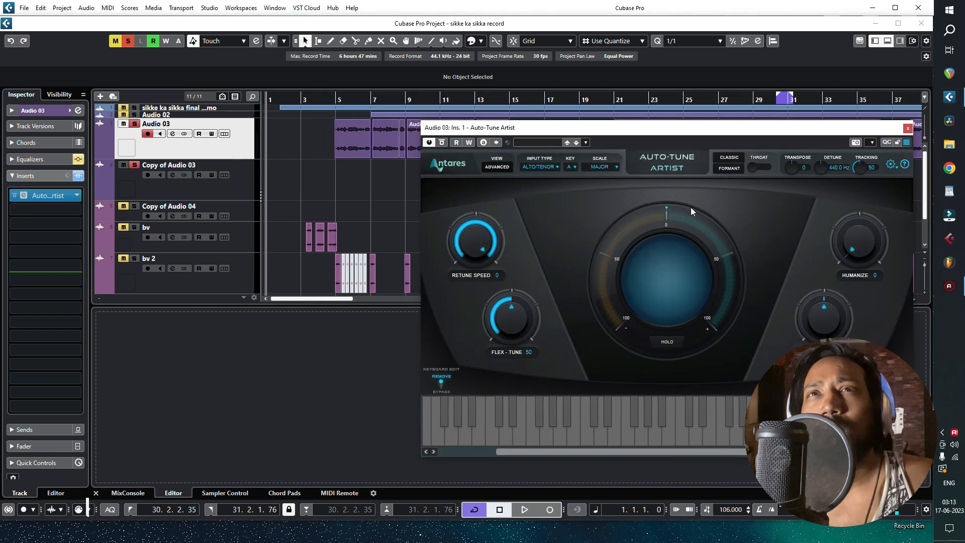
drag(694, 129, 494, 173)
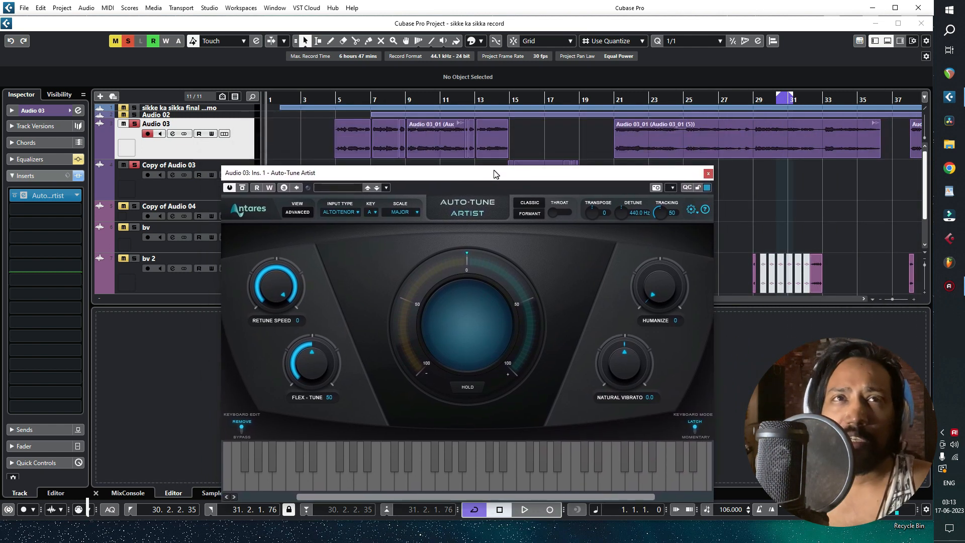
drag(495, 174, 504, 169)
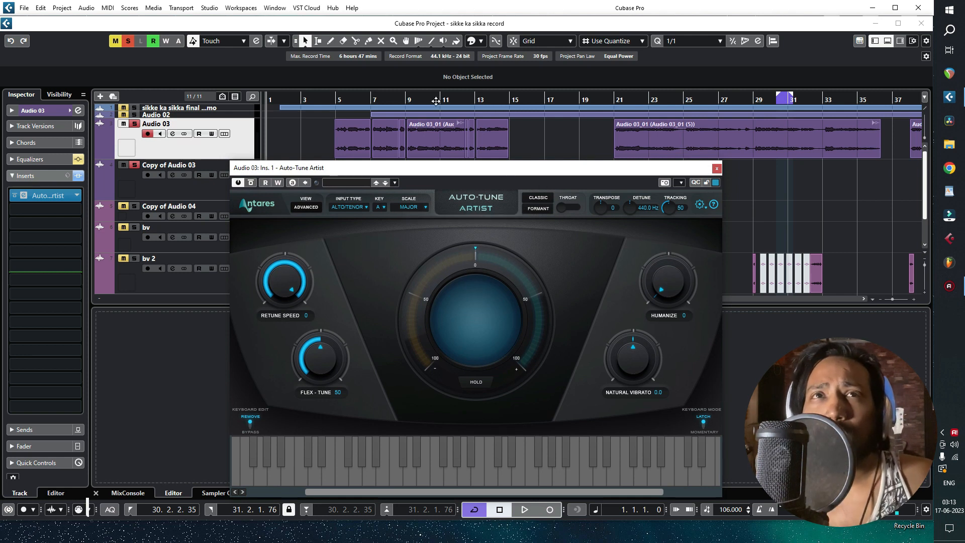
drag(492, 169, 590, 163)
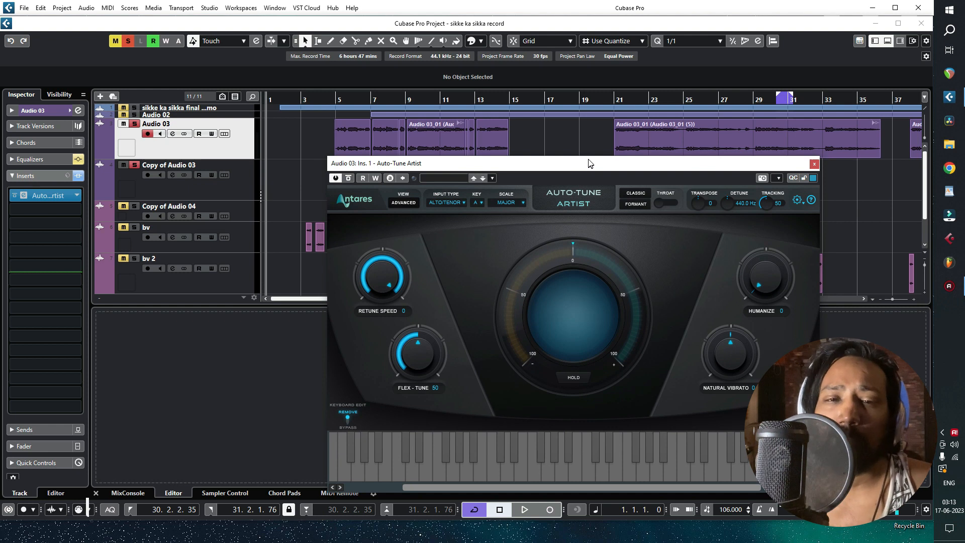
drag(588, 159, 530, 179)
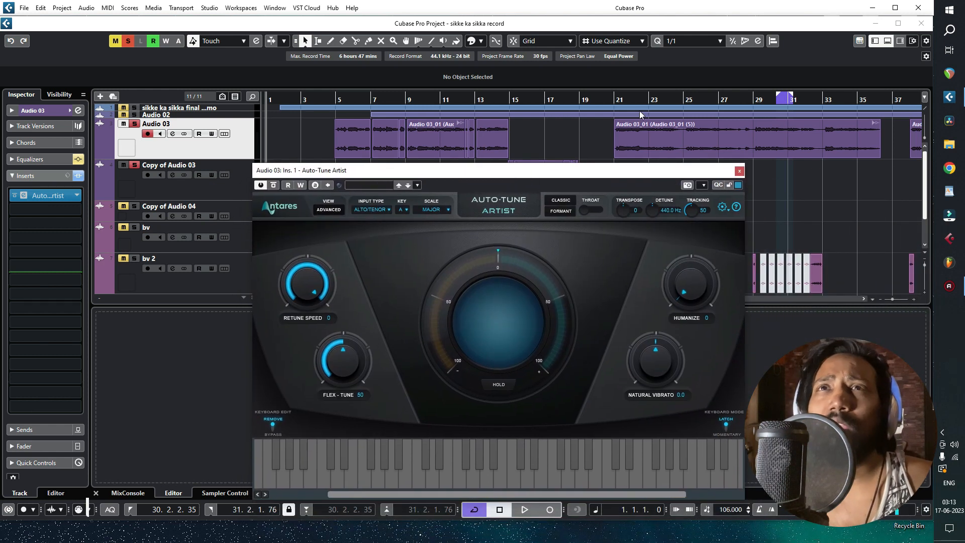
Step: Play the soloed Audio 03 vocal with Auto-Tune Artist active, starting just before bar 5
drag(642, 96, 594, 62)
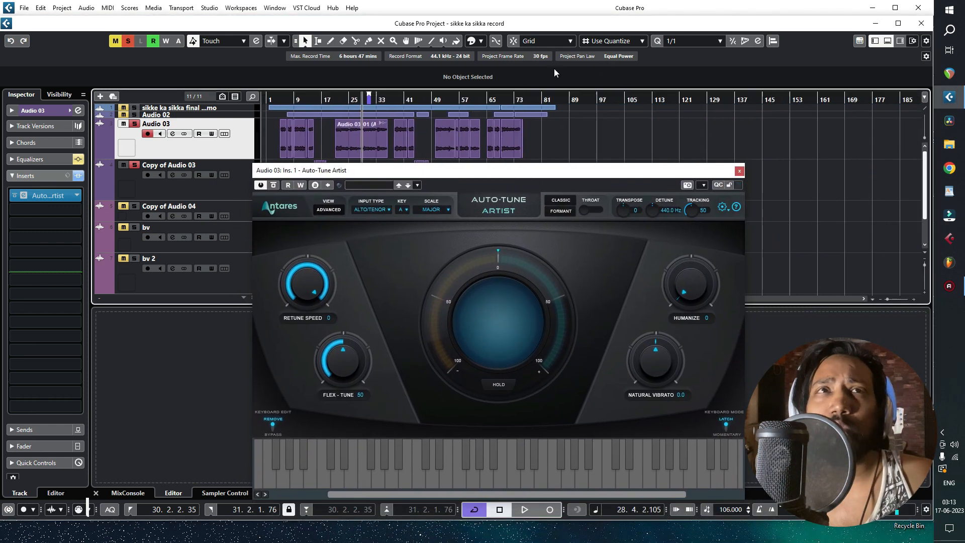
drag(300, 101, 287, 130)
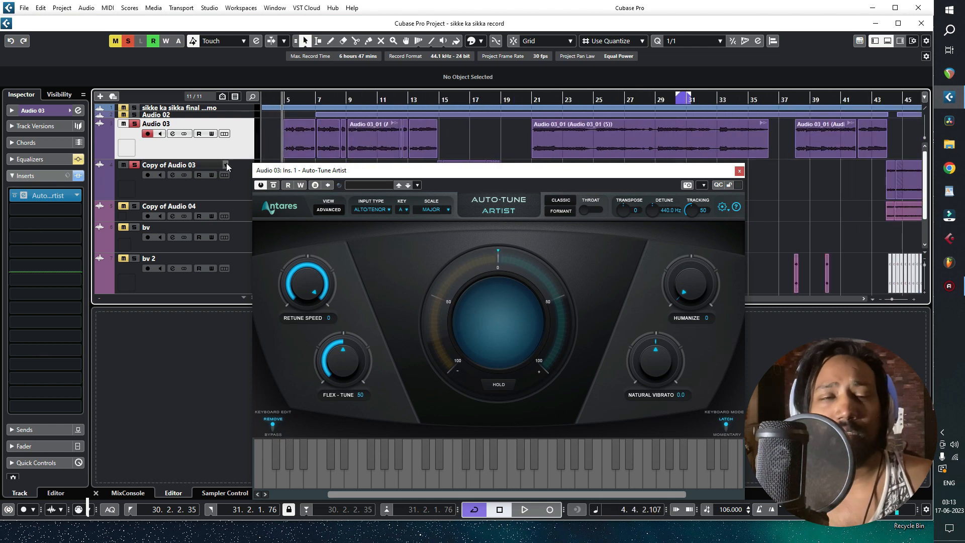
click(126, 169)
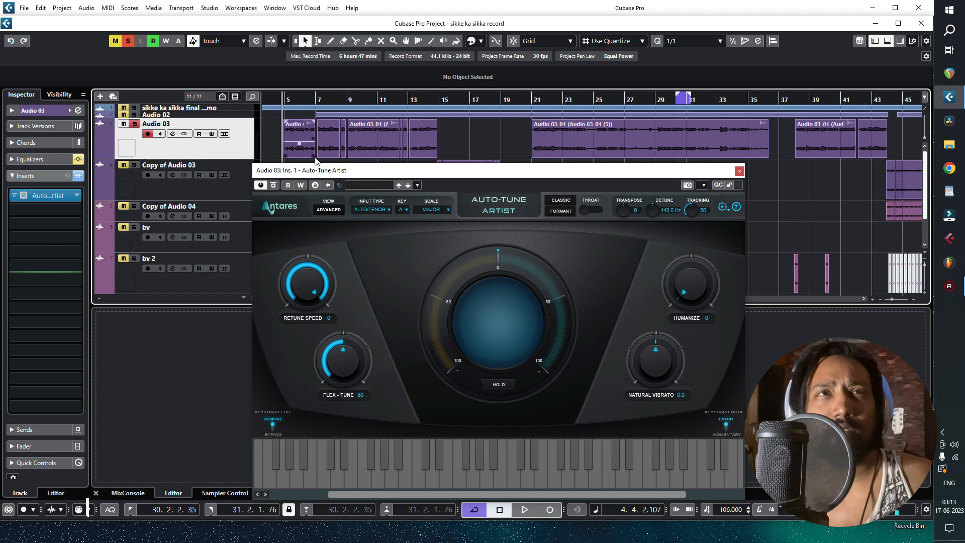
key(space)
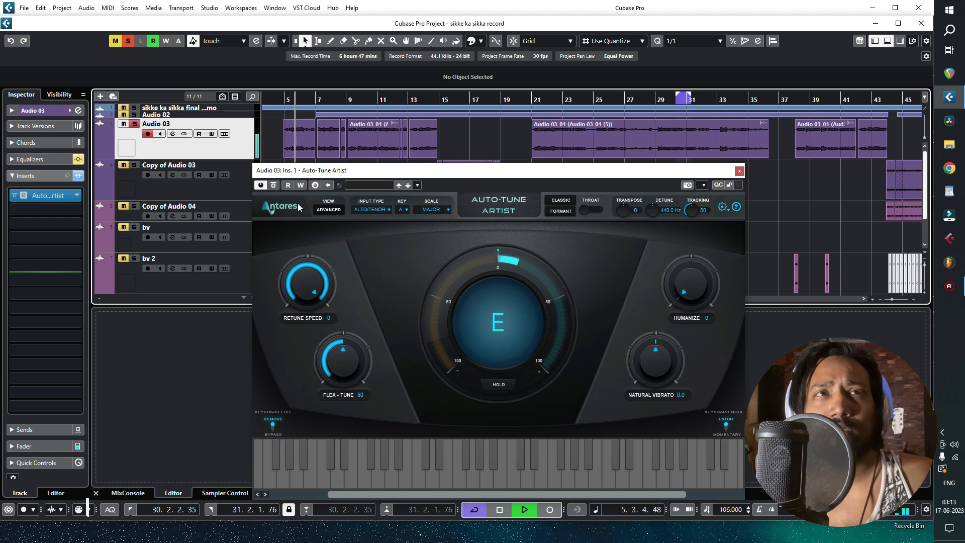
Step: Bypass the Auto-Tune Artist effect during playback to hear the raw vocal, and stop playback
click(283, 186)
click(287, 186)
click(274, 186)
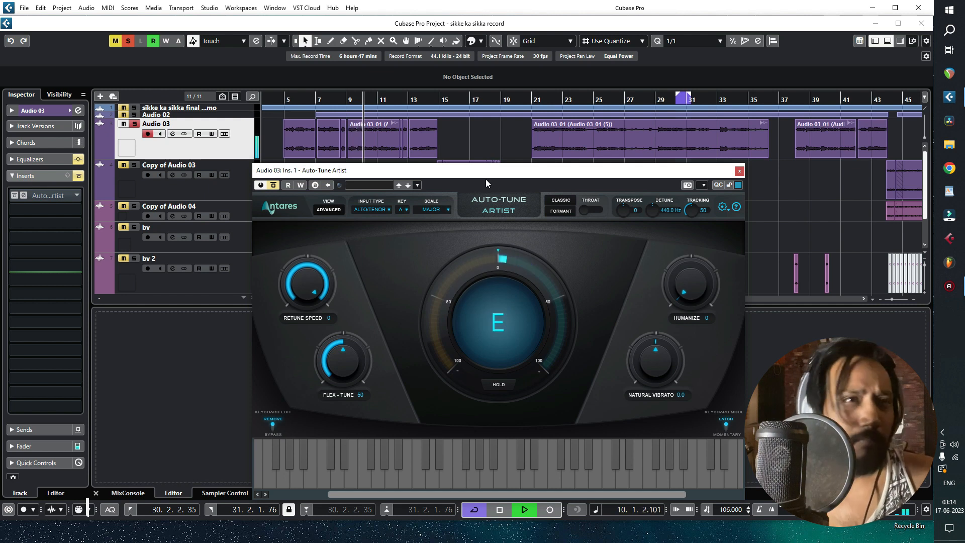
key(space)
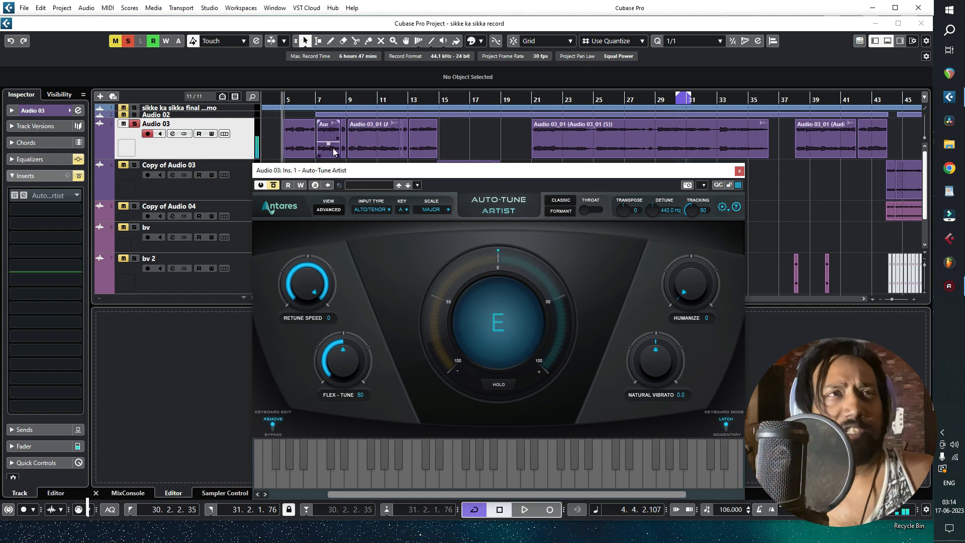
Step: Deactivate solo on all tracks and play the bypassed vocal together with the music
click(126, 42)
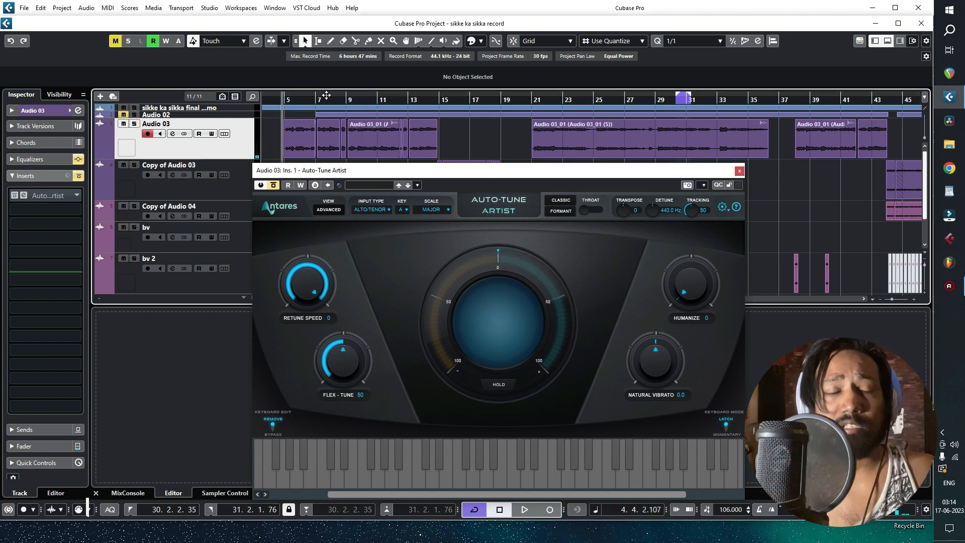
key(space)
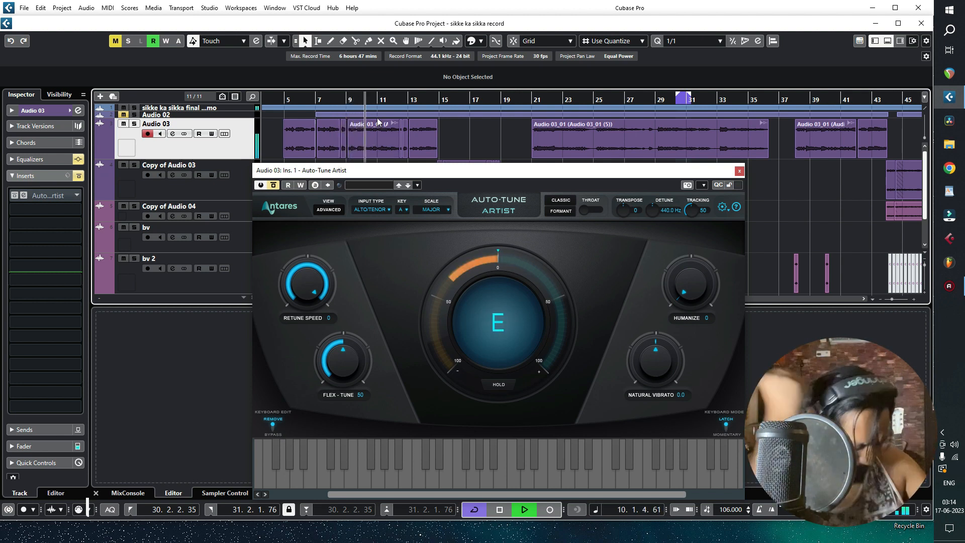
key(space)
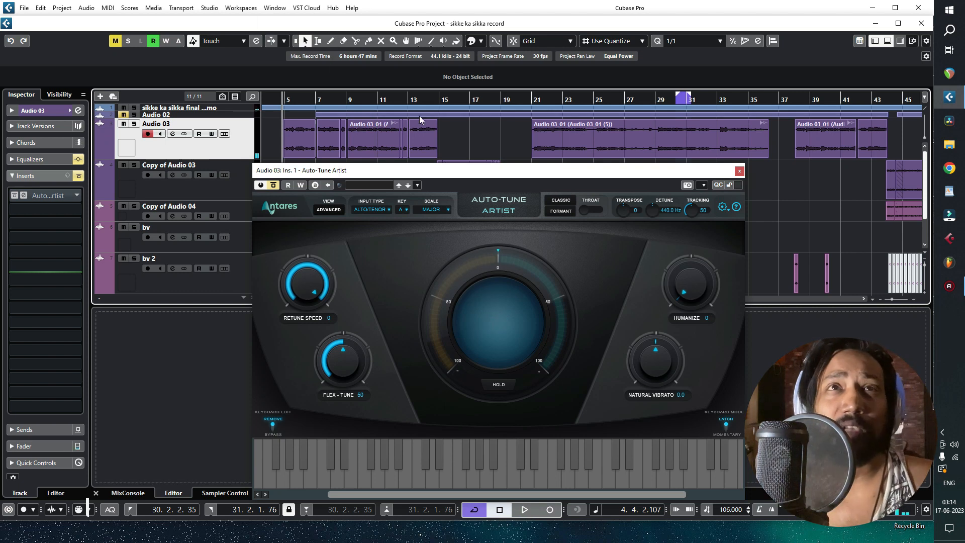
Step: Enlarge the height of the Audio 03 track and reposition the Auto-Tune Artist window around the full arrangement
drag(494, 175, 647, 157)
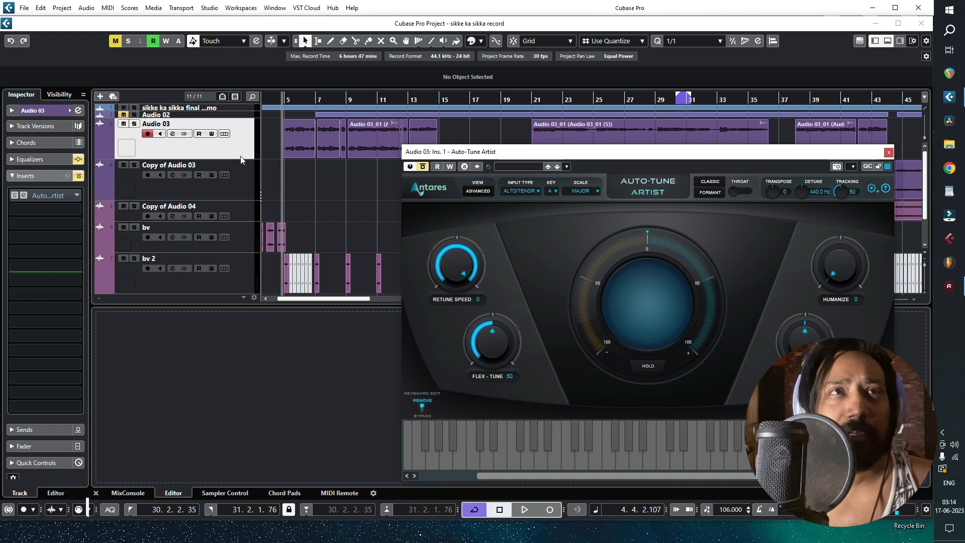
drag(238, 158, 238, 199)
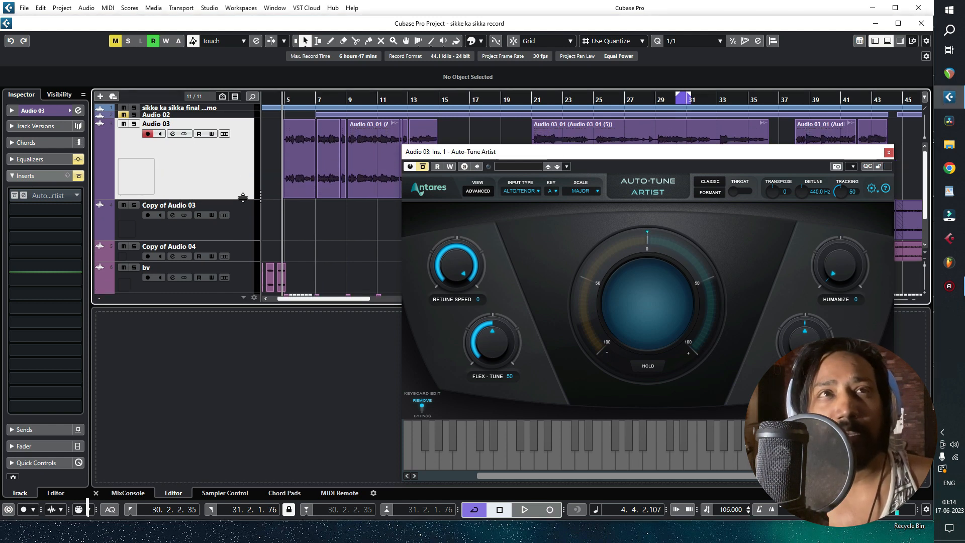
drag(287, 98, 264, 76)
click(626, 150)
drag(626, 150, 470, 142)
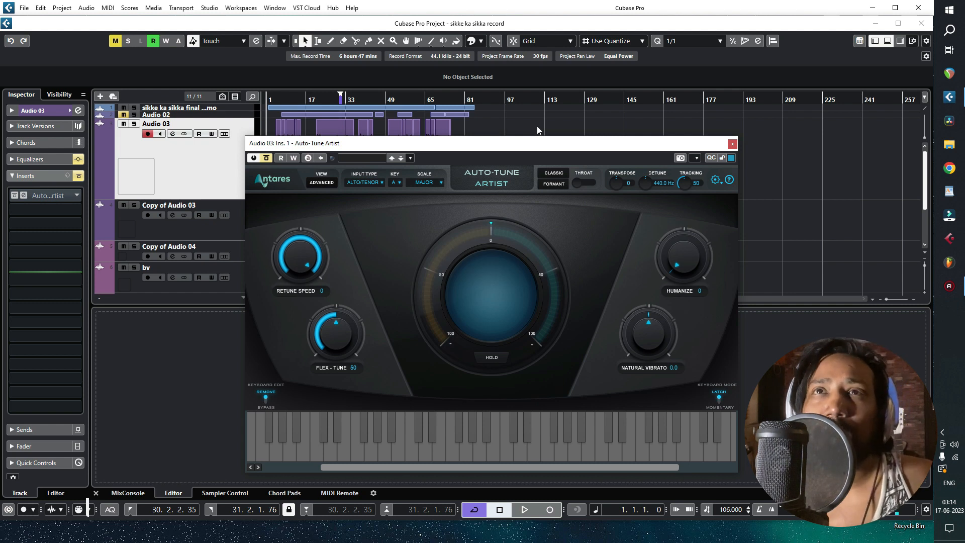
Step: Close the Auto-Tune Artist window and play the start of the first Audio 03 clip from bar 4
click(732, 144)
click(289, 97)
drag(289, 96, 258, 163)
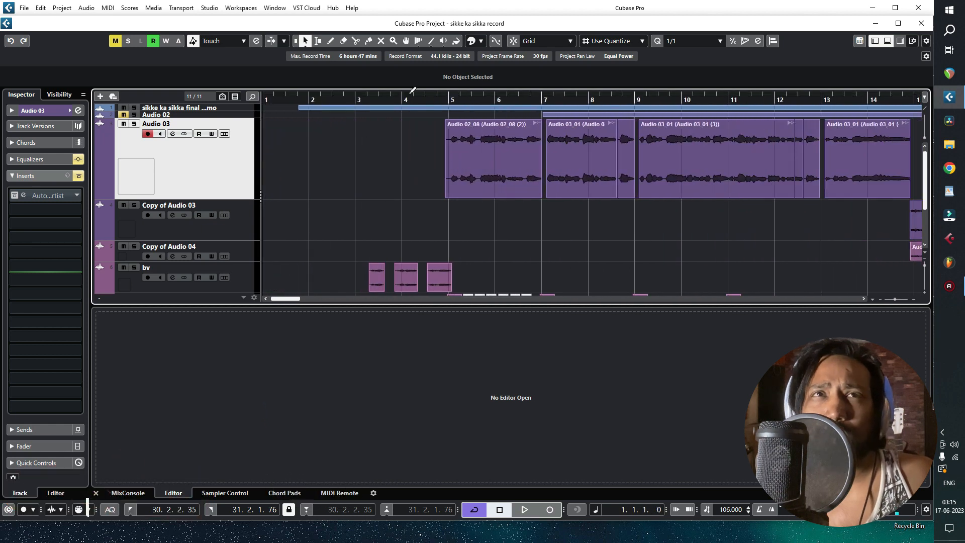
drag(429, 97, 432, 91)
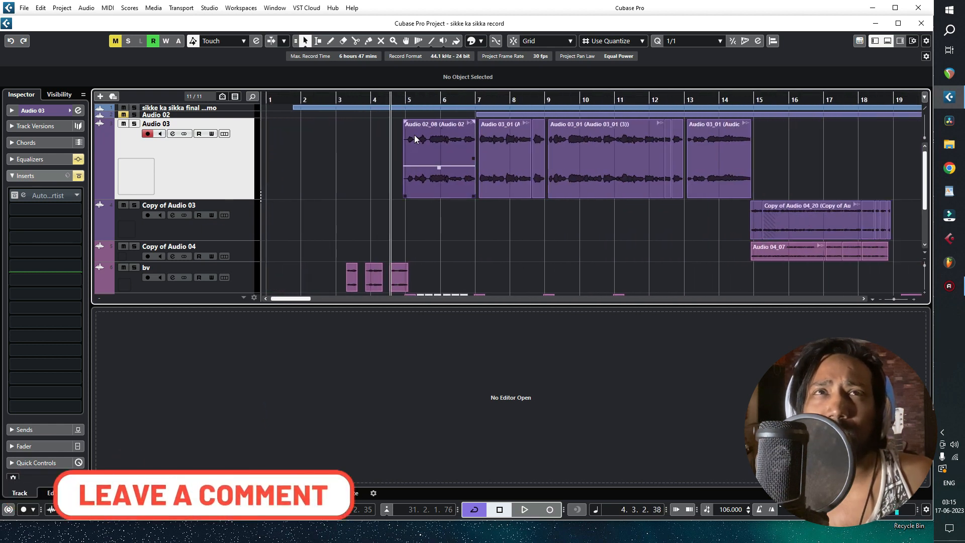
key(space)
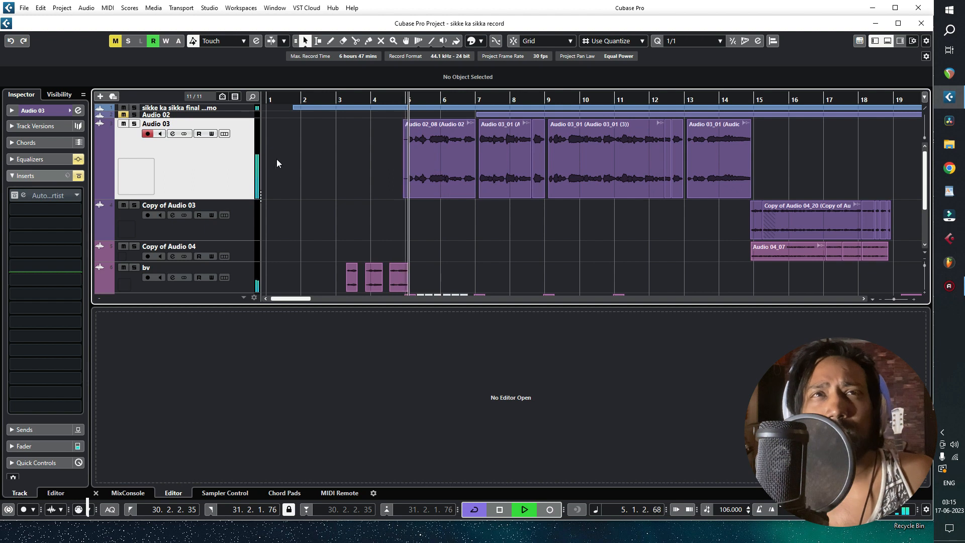
key(space)
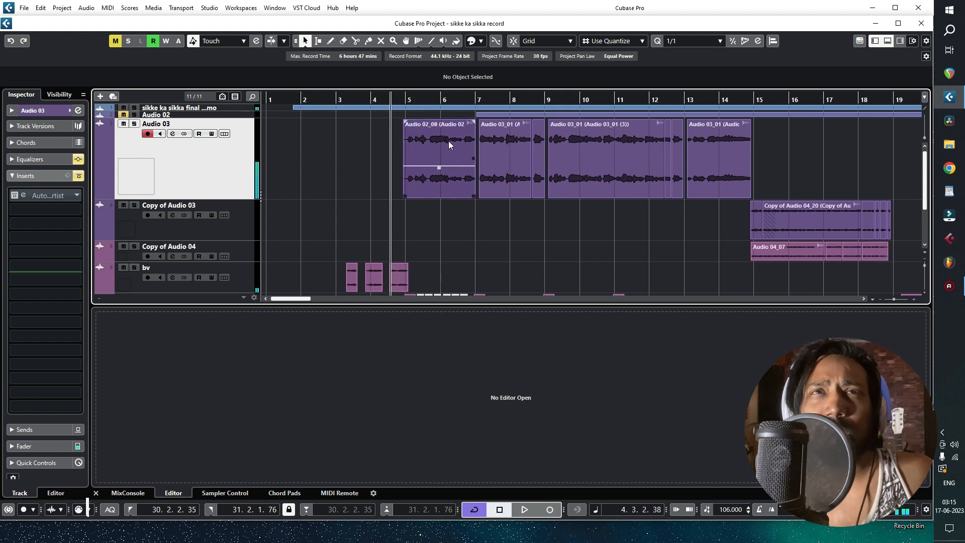
Step: Examine the first Audio 03 clip's pitch segments in a separate sample editor window with VariAudio editing on, and dock the editor back
double_click(448, 141)
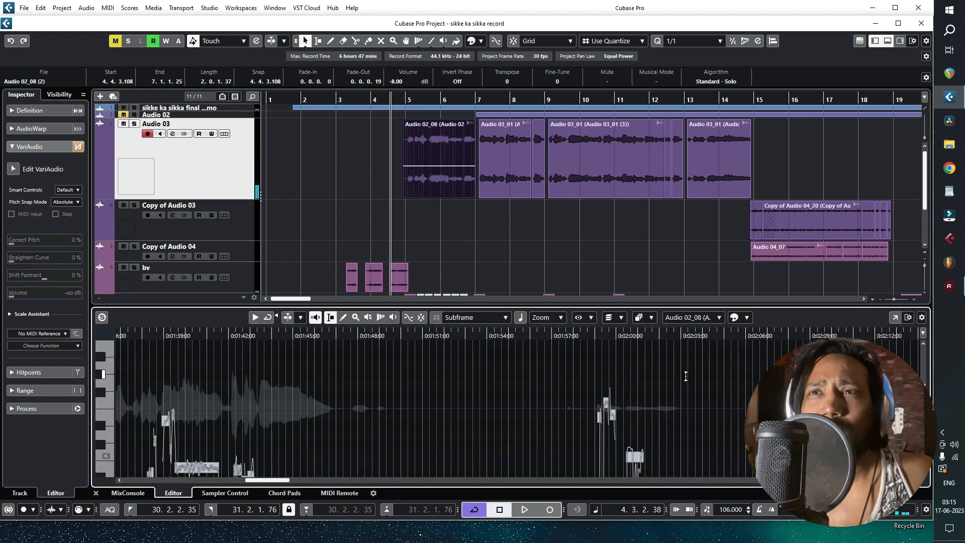
click(894, 318)
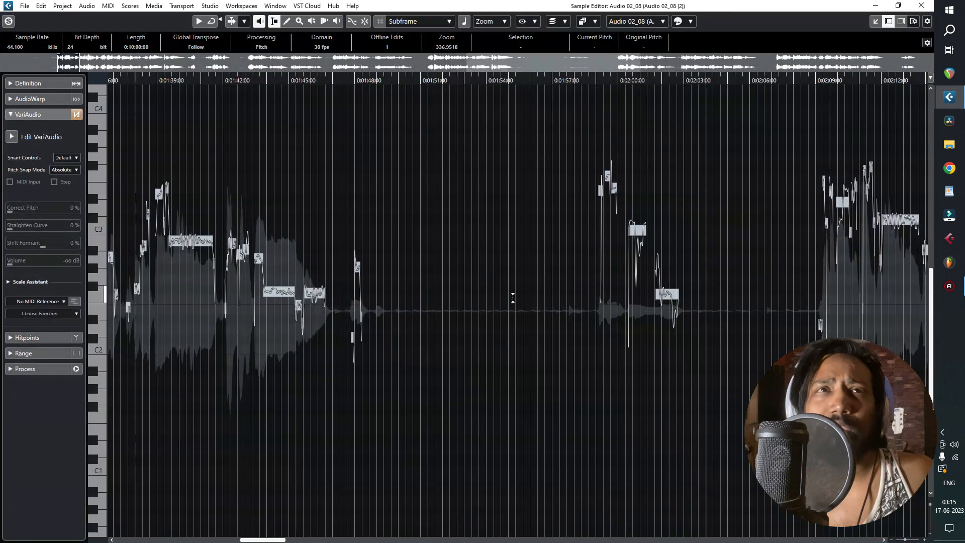
drag(165, 84, 115, 48)
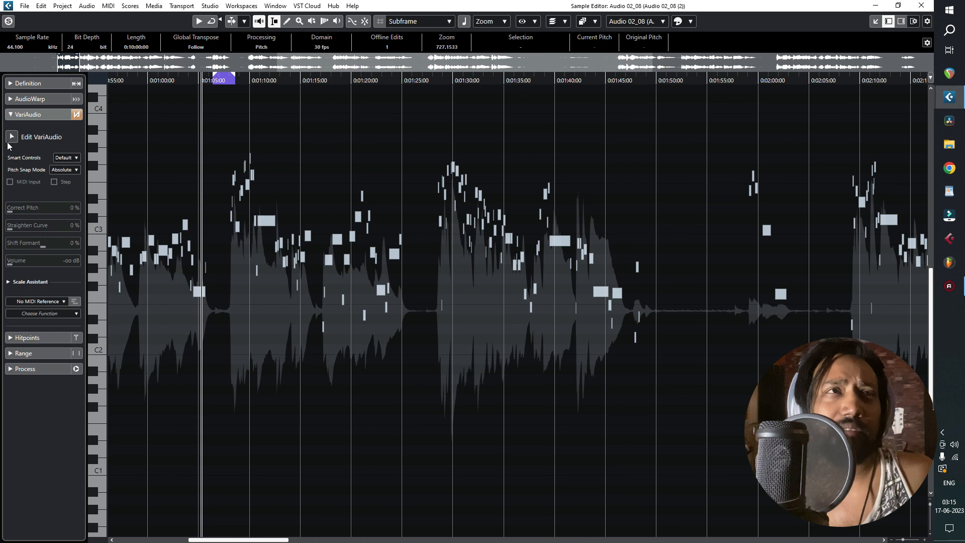
click(11, 136)
drag(215, 80, 466, 200)
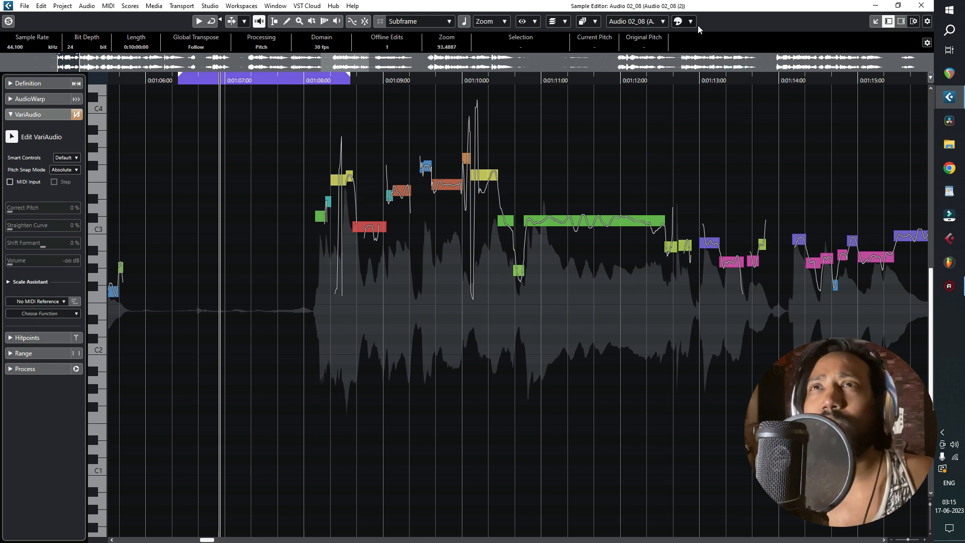
click(874, 21)
click(471, 228)
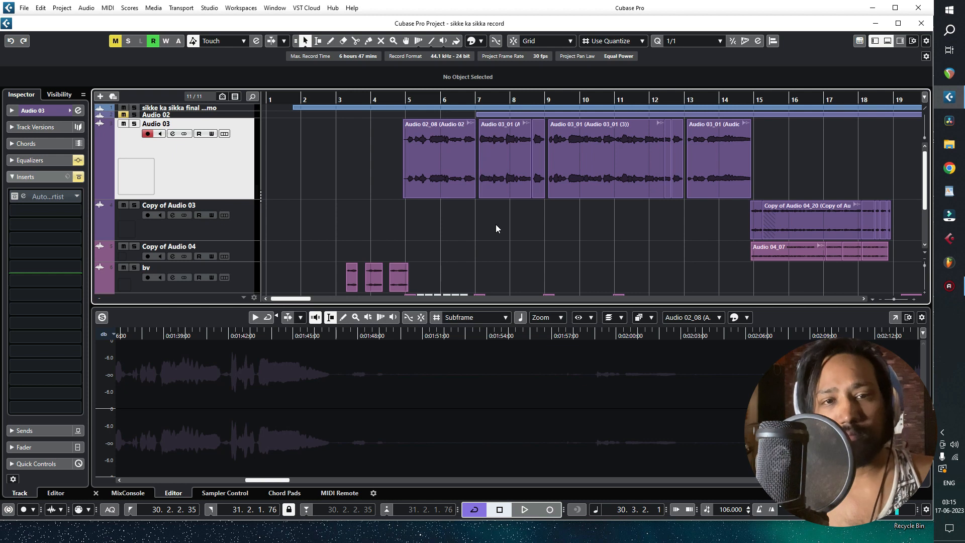
Step: Reopen Auto-Tune Artist on the Audio 03 track and turn off its bypass
click(23, 198)
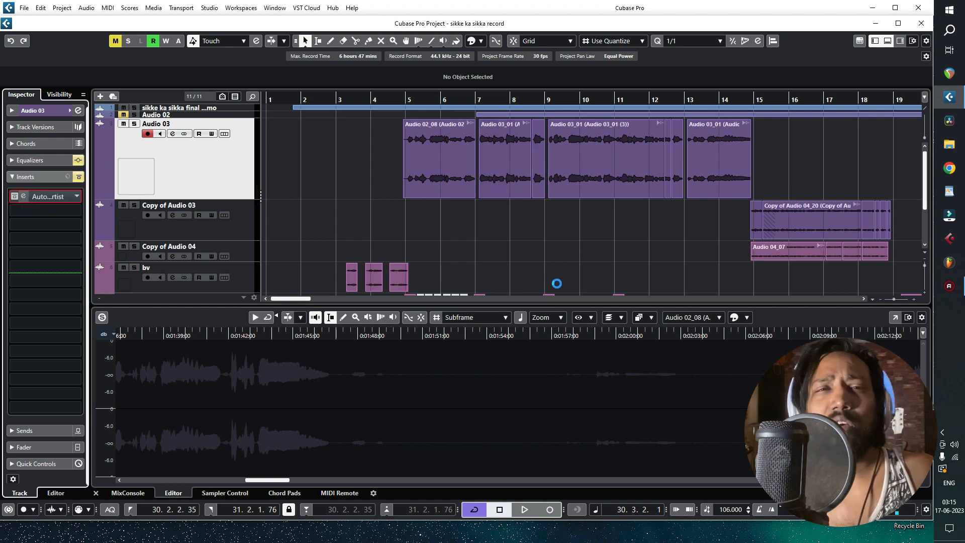
drag(497, 148, 568, 160)
drag(573, 103, 547, 63)
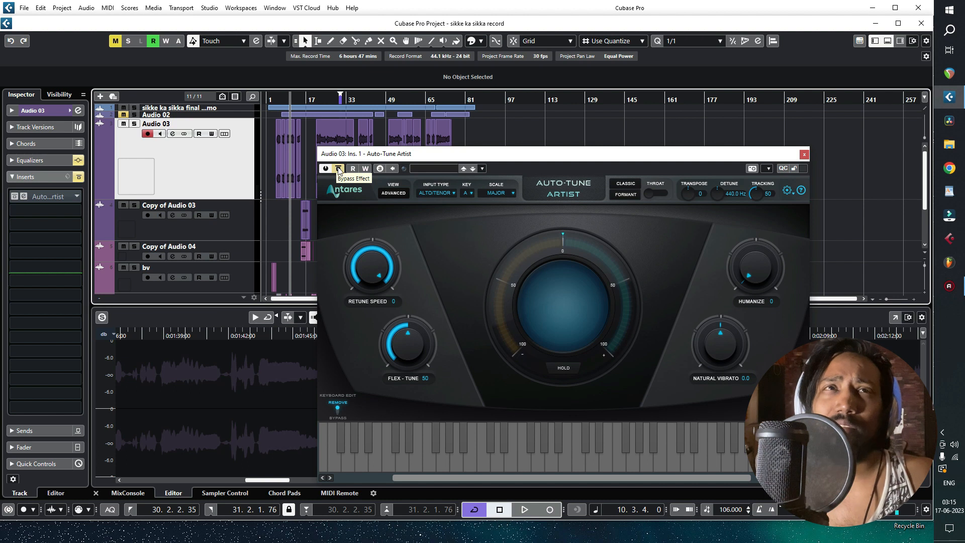
drag(478, 152, 473, 126)
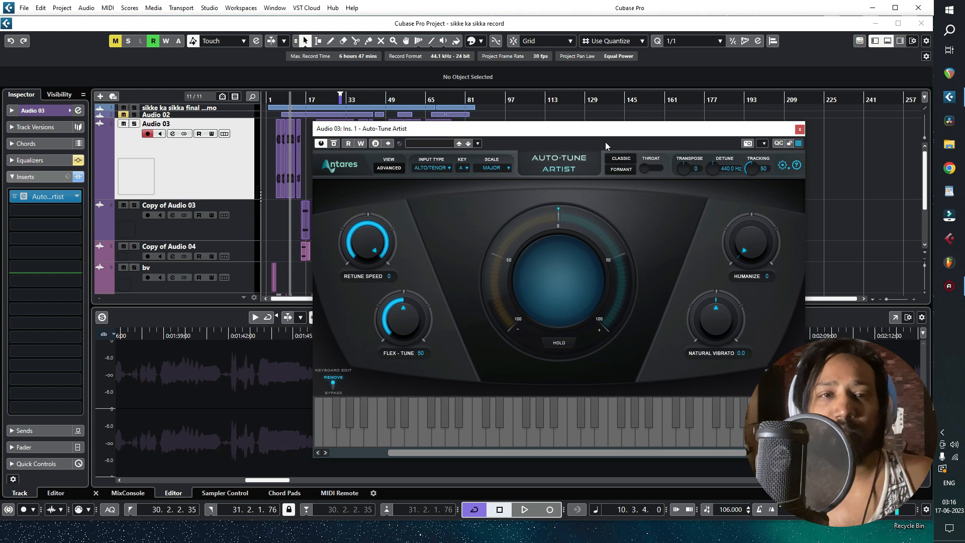
Step: Load Auto-Tune Pro into Audio 03's second insert slot and place its window beside Auto-Tune Artist
click(80, 210)
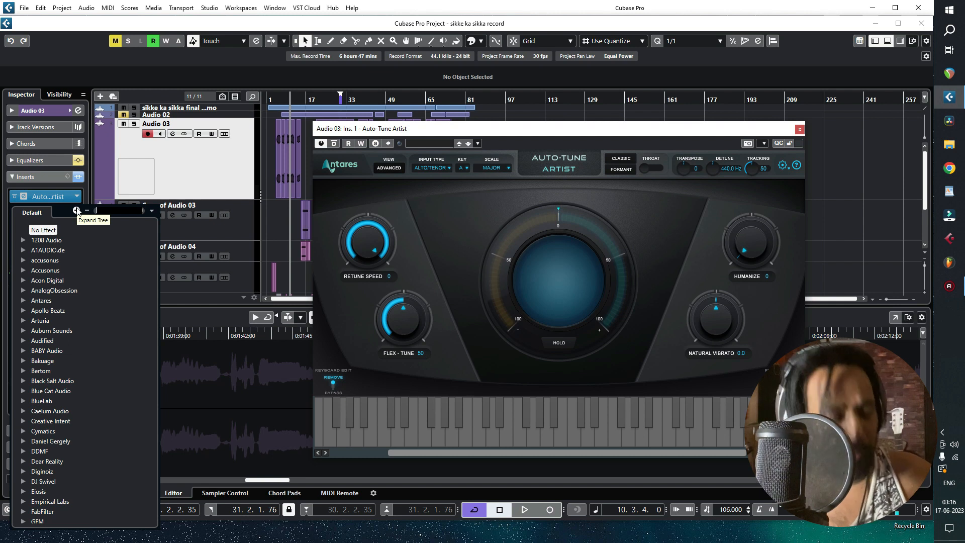
text(autotune)
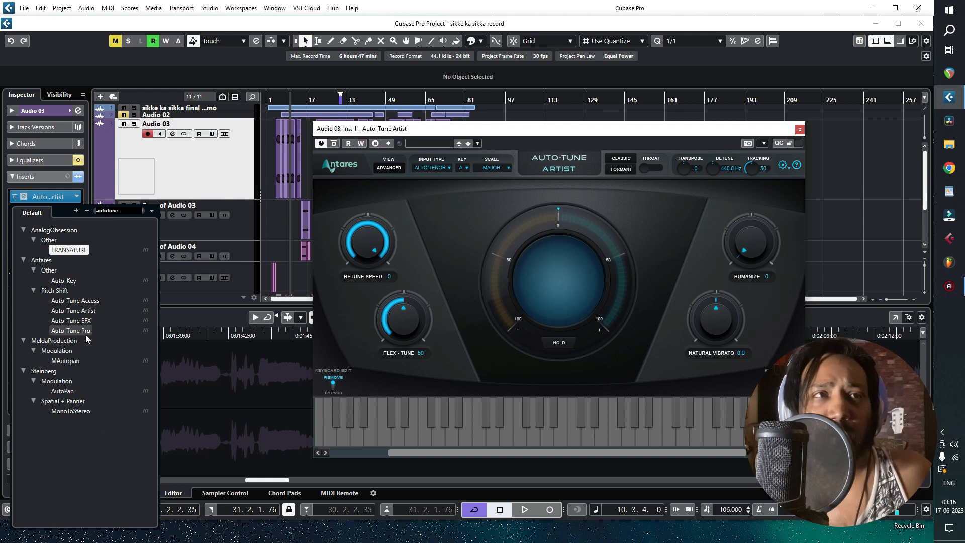
click(71, 330)
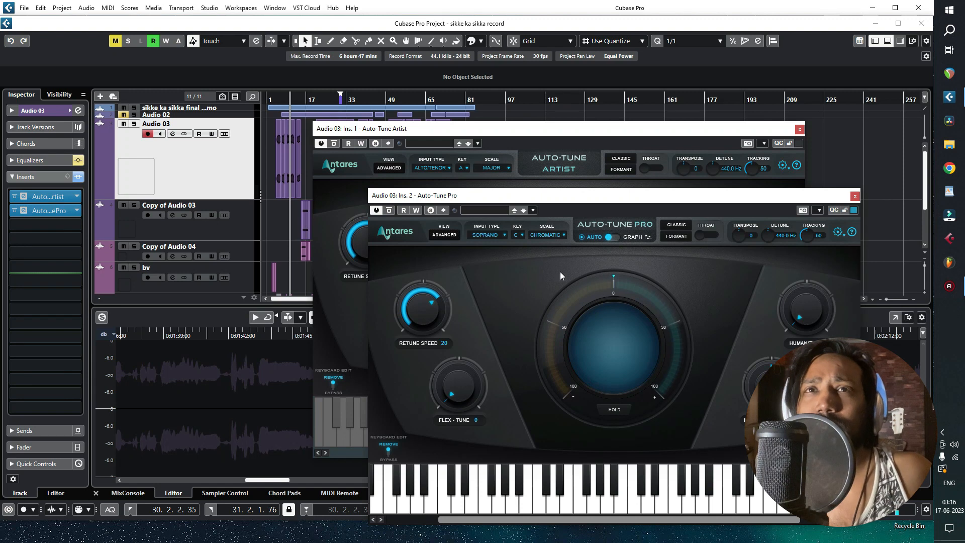
drag(611, 196, 212, 118)
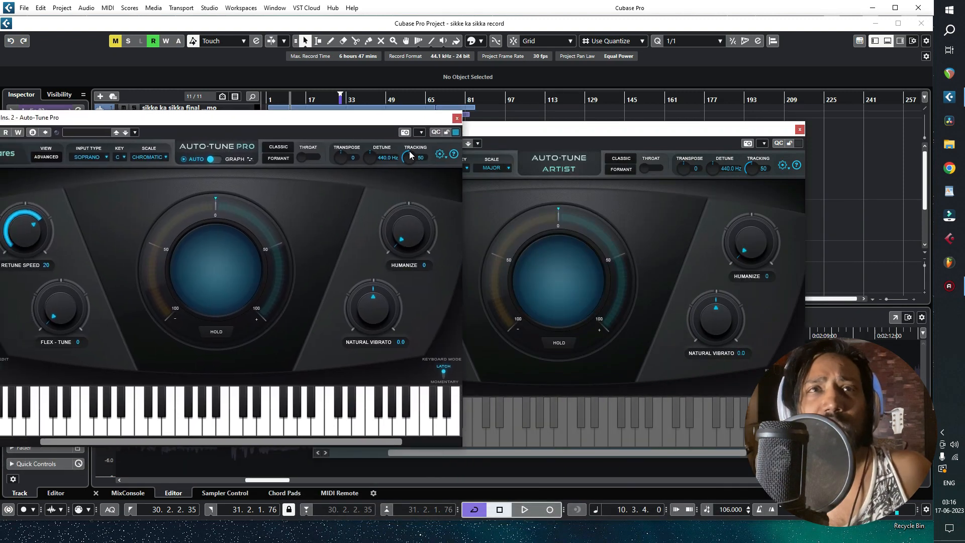
drag(540, 135, 713, 131)
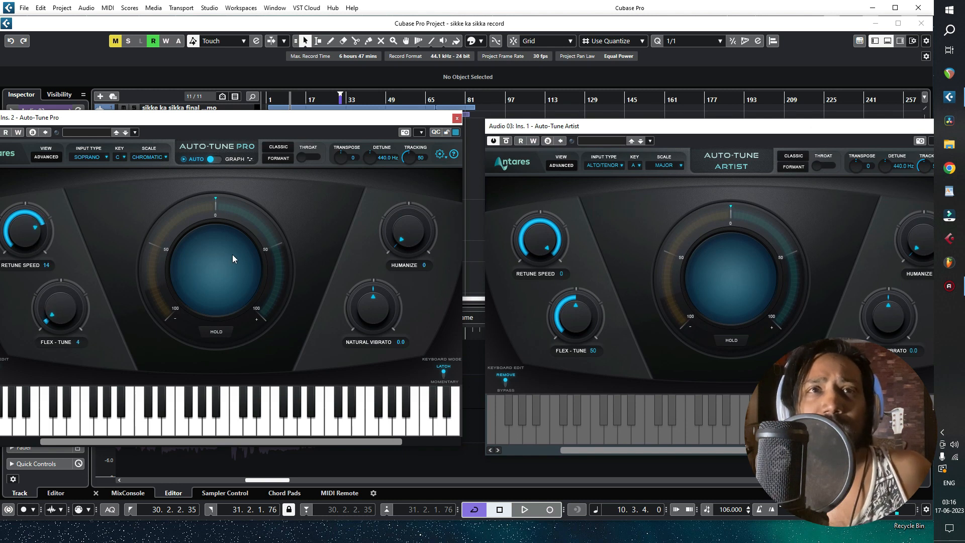
Step: Close the Auto-Tune Pro window and briefly start and stop playback
click(456, 118)
key(space)
key(space)
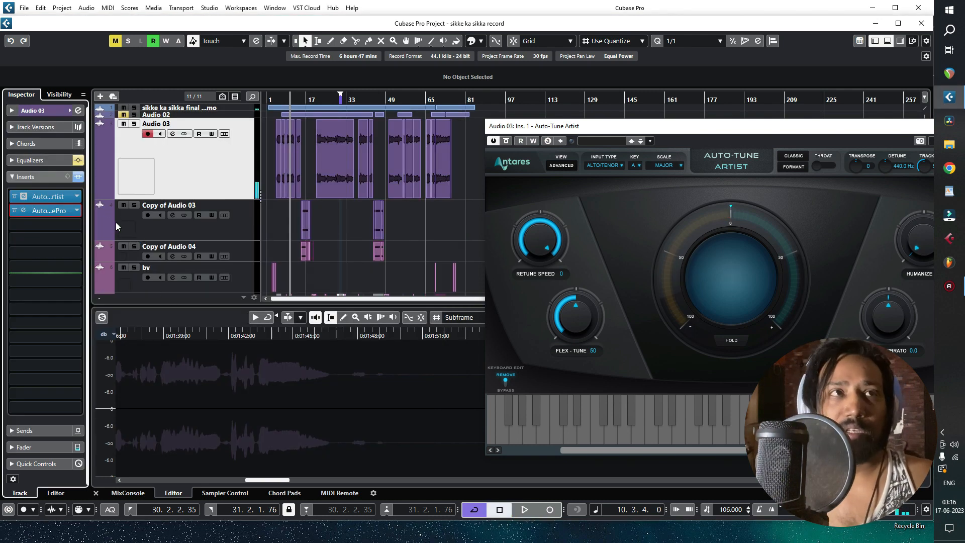
Step: Remove Auto-Tune Pro from Audio 03's second insert slot and move the Auto-Tune Artist window fully into view beneath the Audio 03 clips
click(76, 213)
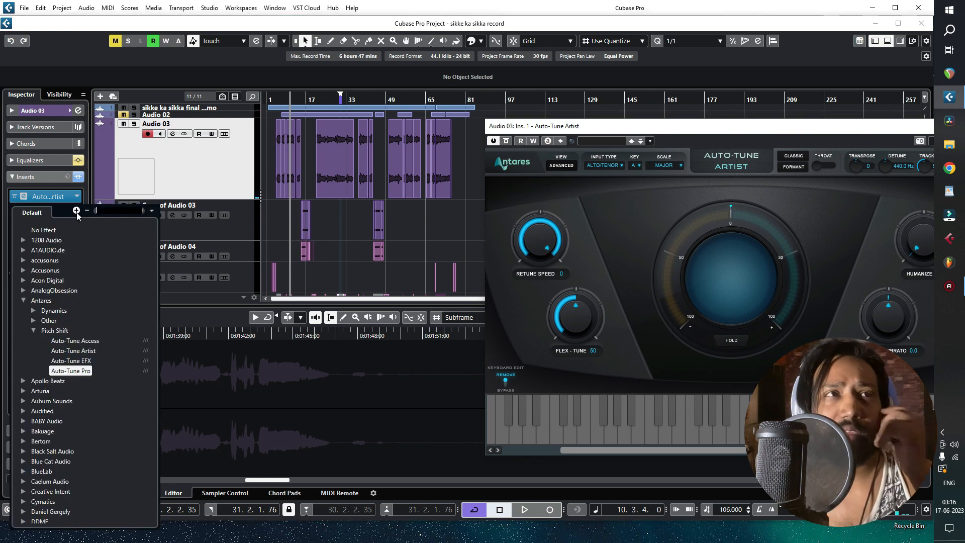
click(44, 230)
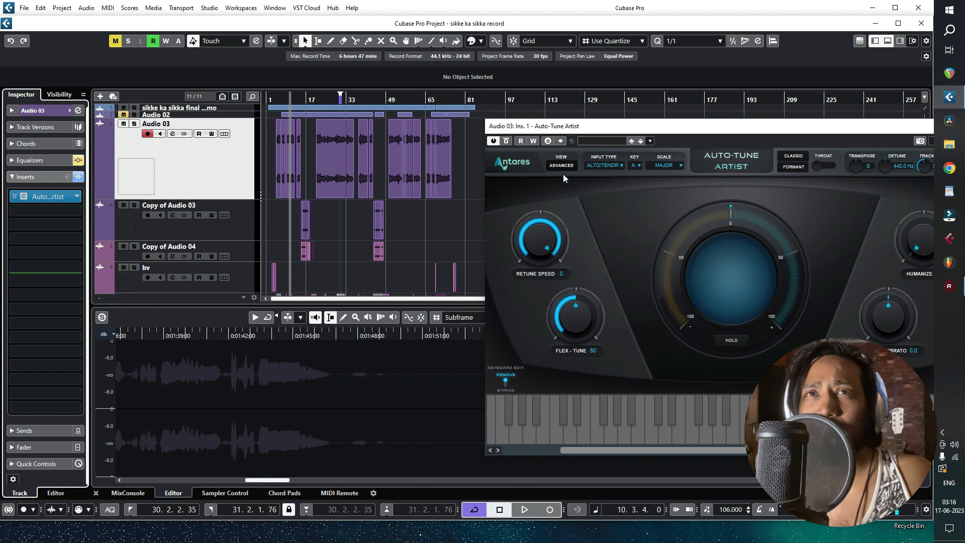
drag(430, 146, 430, 147)
drag(587, 128, 325, 154)
click(365, 143)
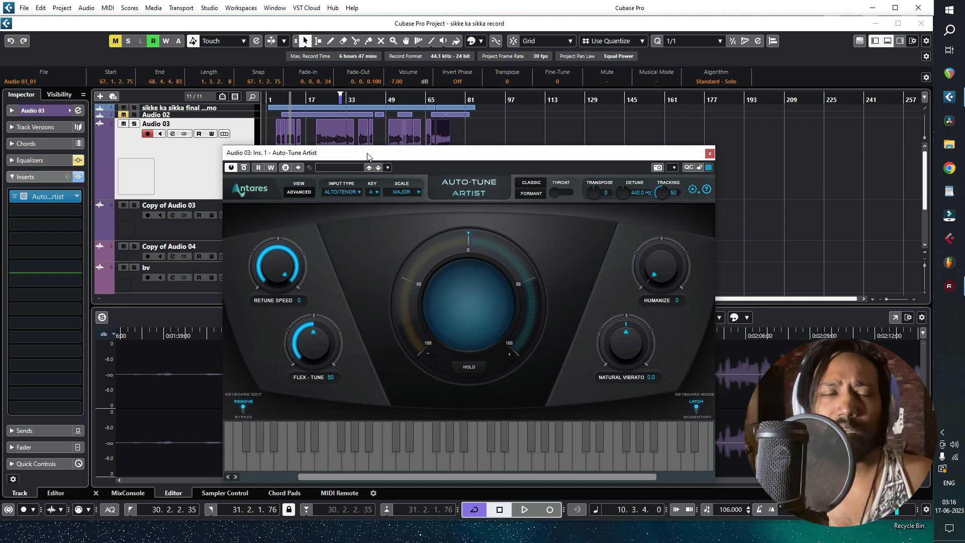
drag(369, 156, 462, 124)
drag(285, 99, 286, 128)
drag(527, 120, 533, 168)
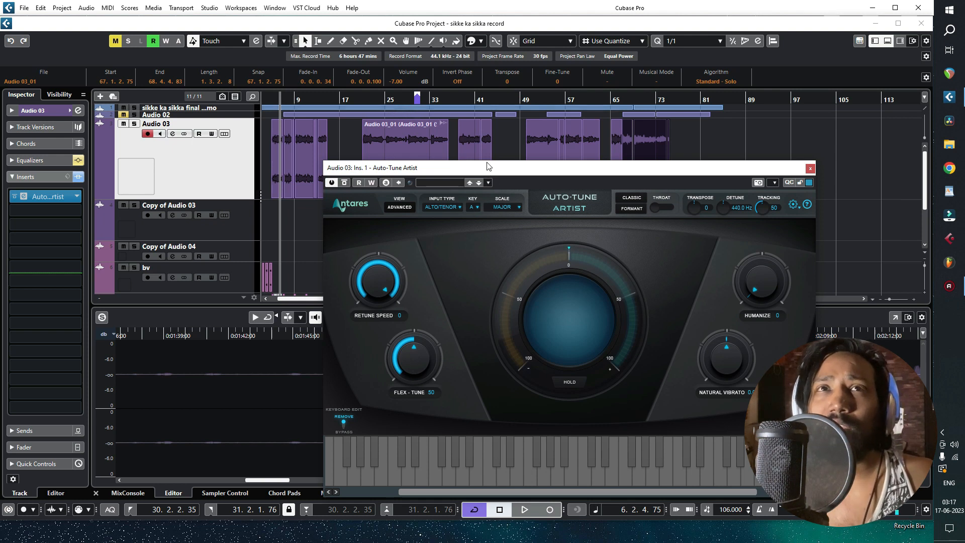
drag(486, 167, 472, 180)
Step: Set Auto-Tune Artist's Retune Speed to 95, Natural Vibrato to -4.4, Flex-Tune to 53 and Humanize to 7
drag(365, 290, 412, 290)
drag(690, 374, 716, 452)
drag(401, 383, 414, 440)
drag(370, 304, 375, 263)
Step: Play the Audio 03 vocal from about bar 21 and solo the track
click(384, 100)
drag(384, 100, 260, 163)
key(space)
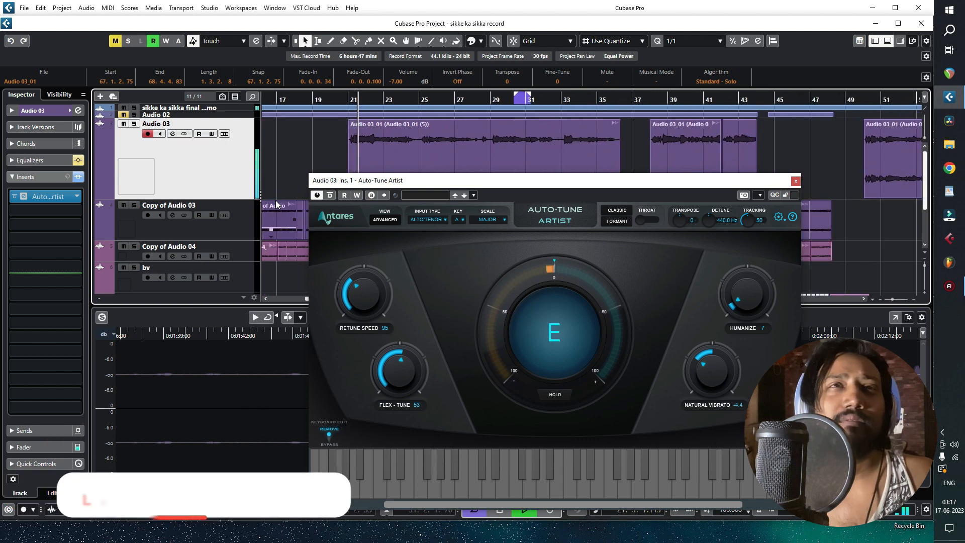
click(134, 124)
click(147, 134)
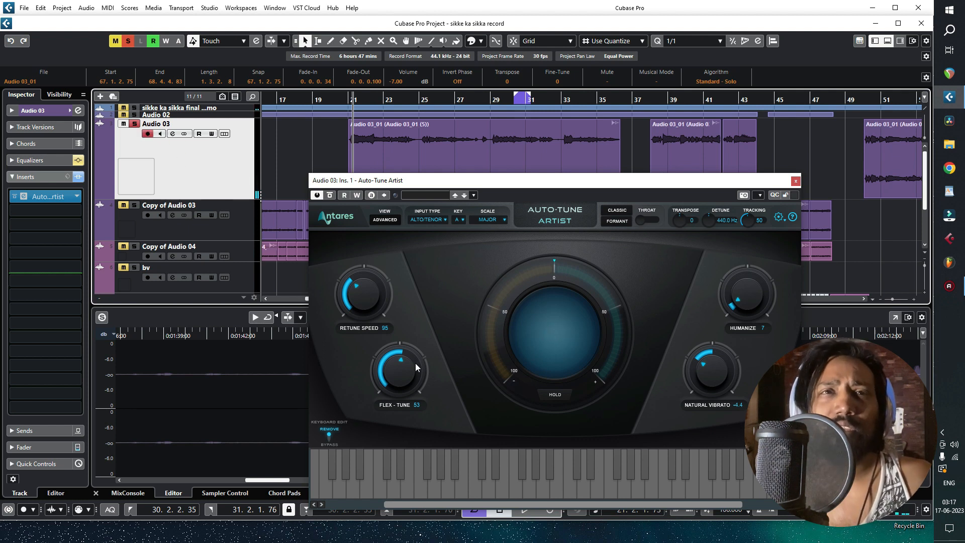
Step: Set Auto-Tune Artist's Flex-Tune, Natural Vibrato, Humanize and Retune Speed all to 0
drag(415, 363, 403, 503)
double_click(707, 372)
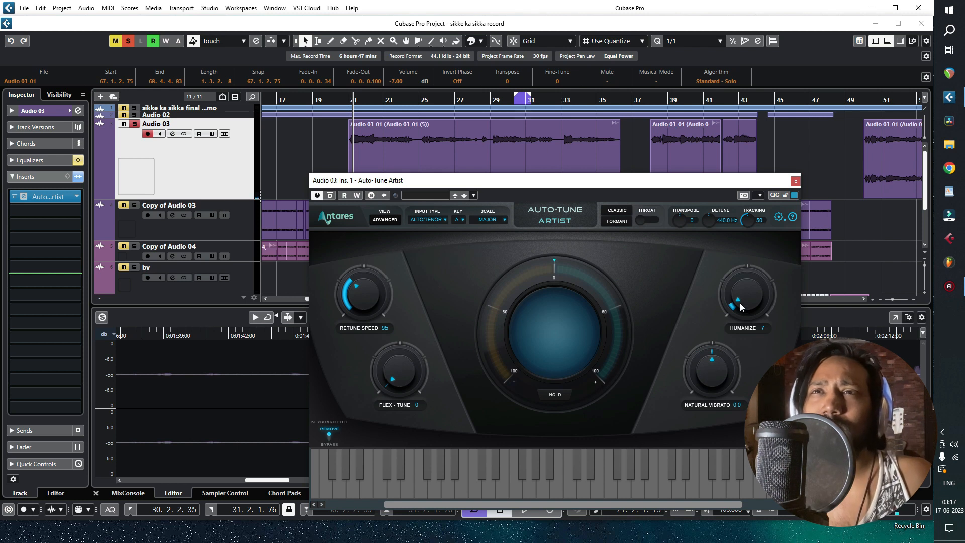
drag(362, 301, 484, 29)
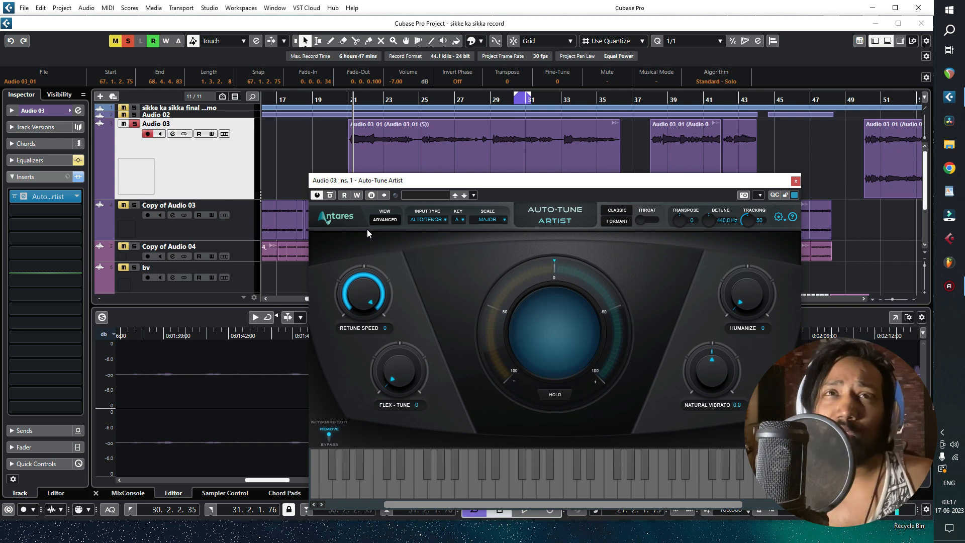
drag(618, 178, 598, 163)
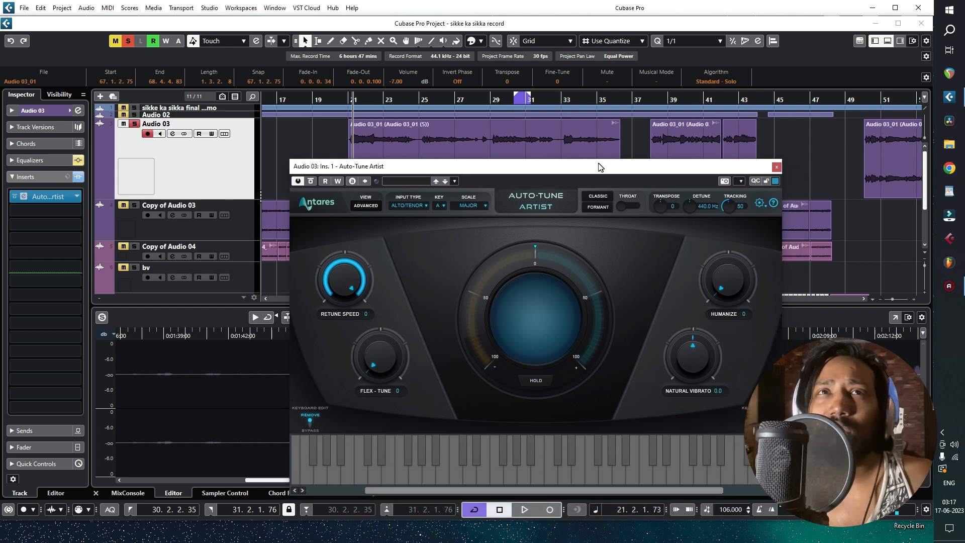
Step: Review Auto-Tune Artist's input type options and keep Alto/Tenor selected
click(419, 206)
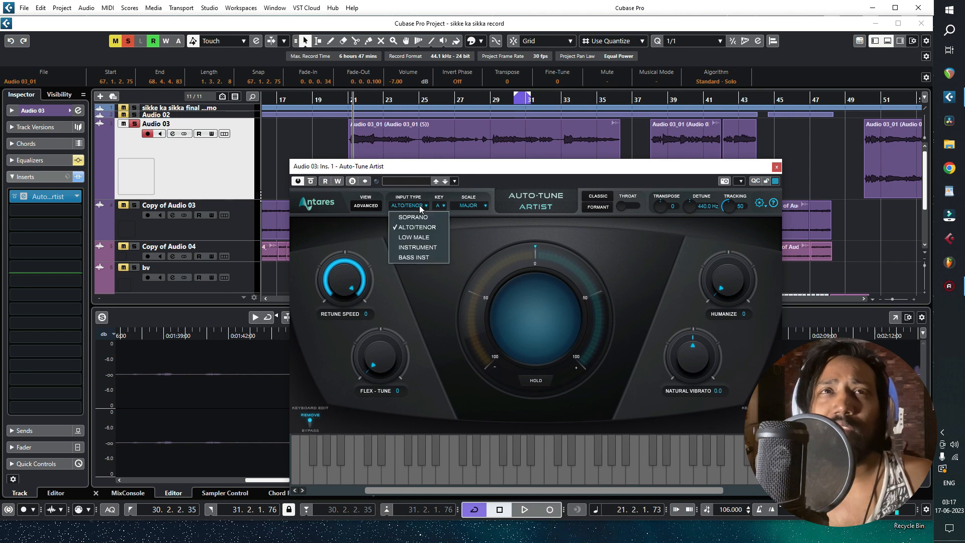
click(421, 227)
click(423, 207)
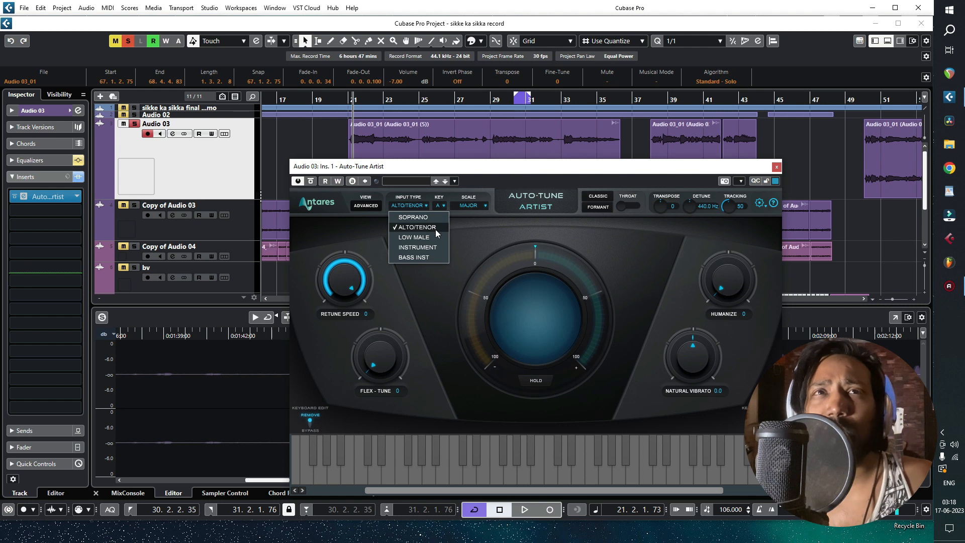
click(435, 230)
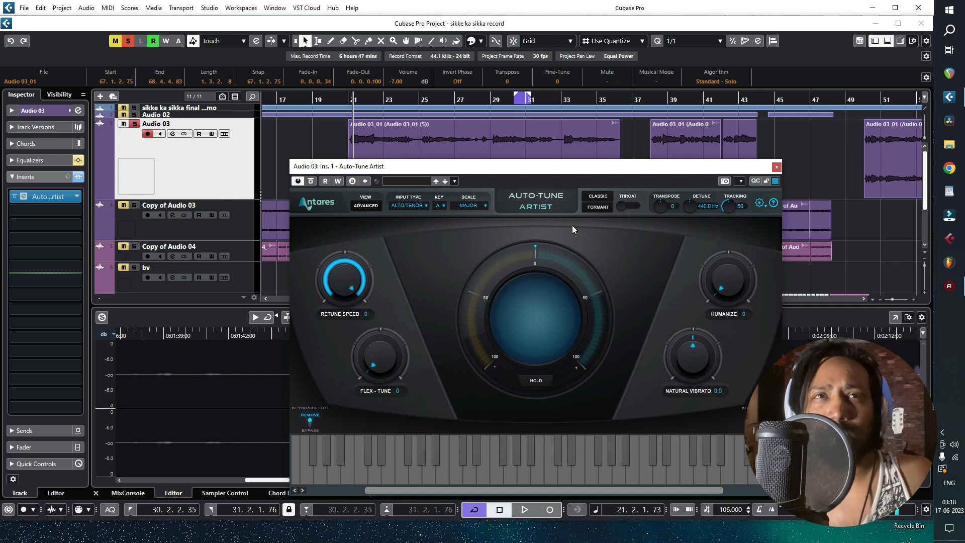
Step: Play the tuned vocal and set the cycle range from about bar 21 to bar 29, then stop playback
key(space)
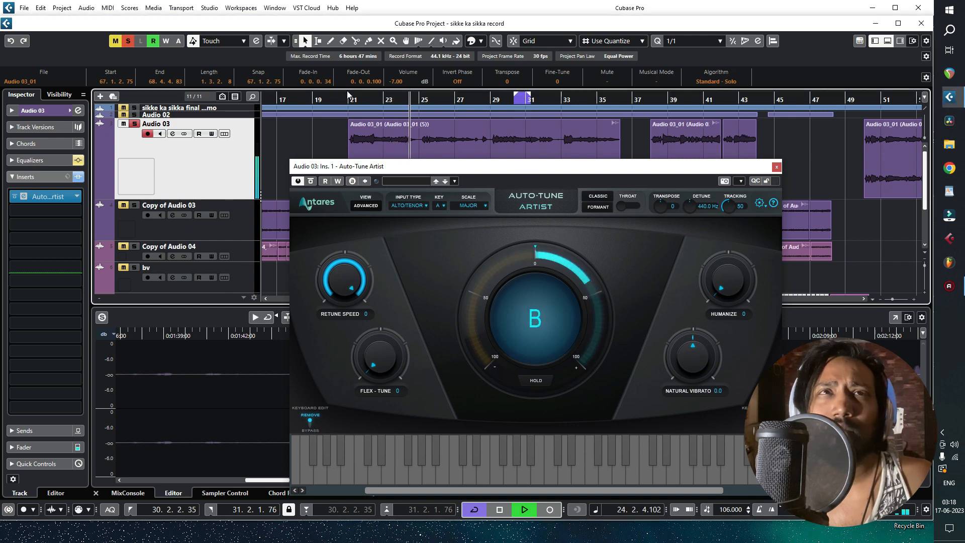
drag(348, 94, 487, 114)
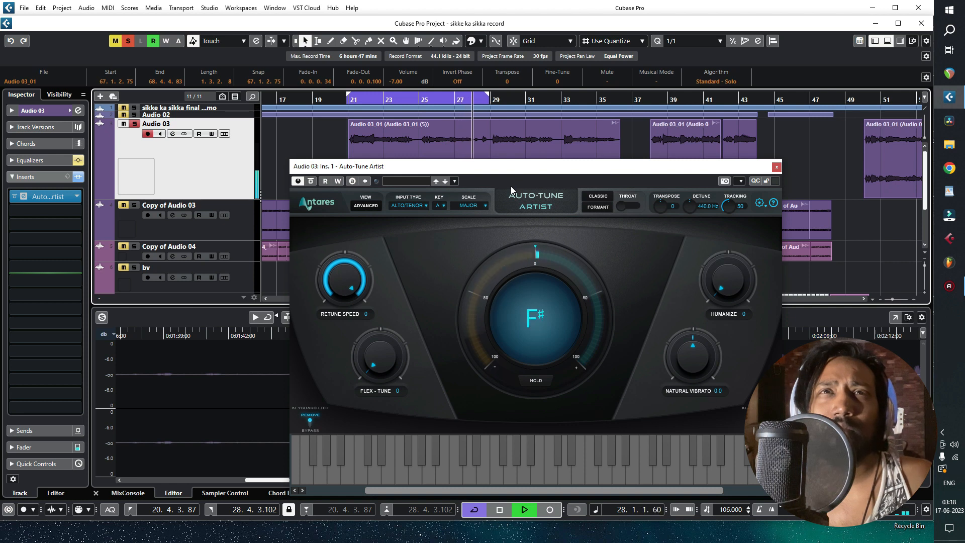
key(space)
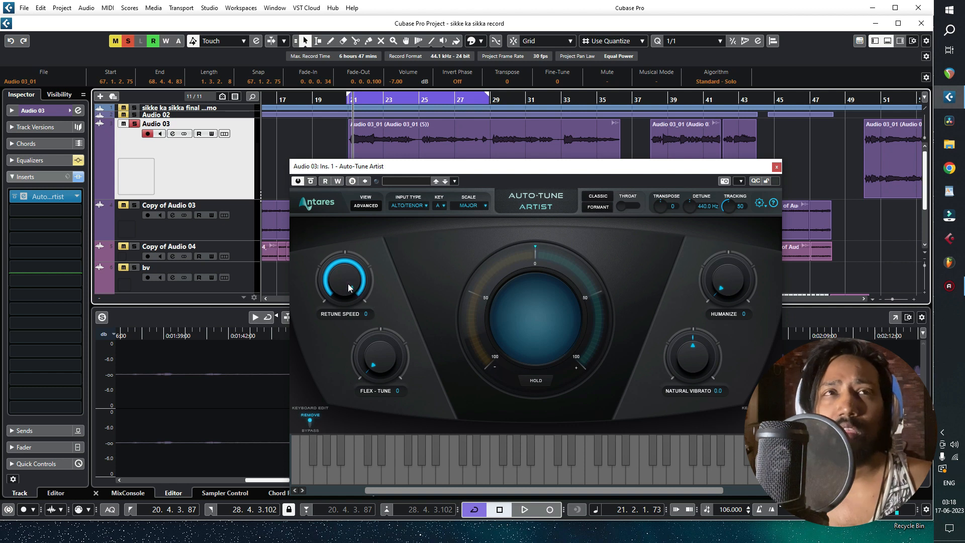
click(345, 262)
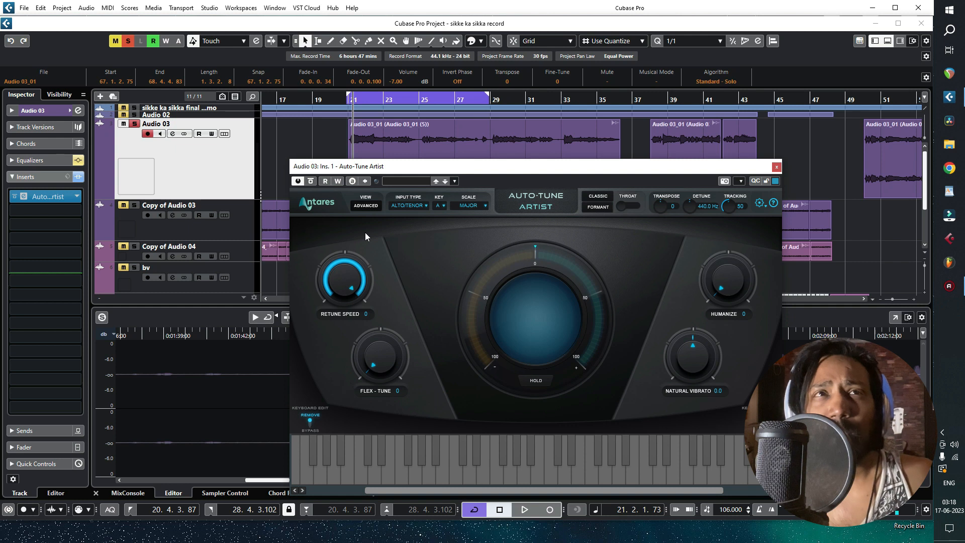
Step: Bypass Auto-Tune Artist and listen to the cycle range without pitch correction
click(311, 181)
key(space)
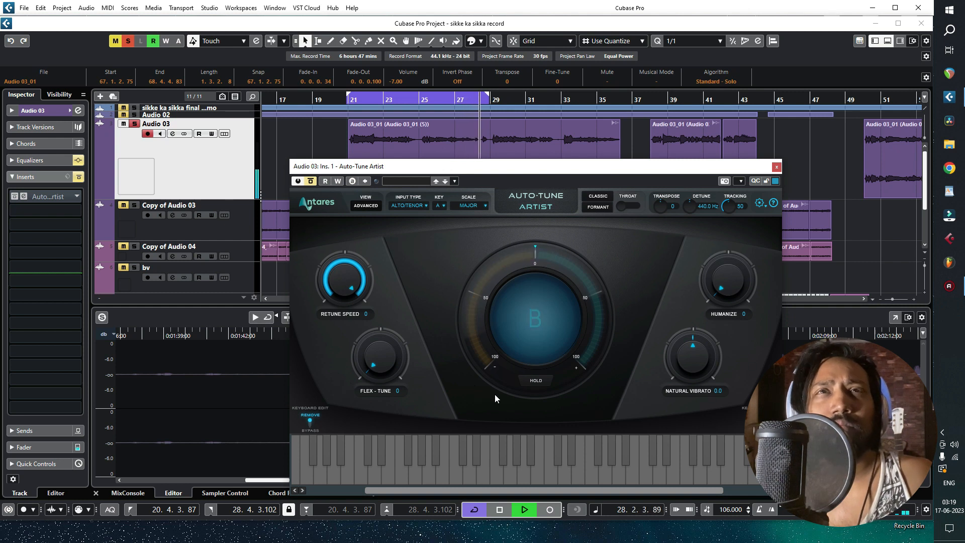
key(space)
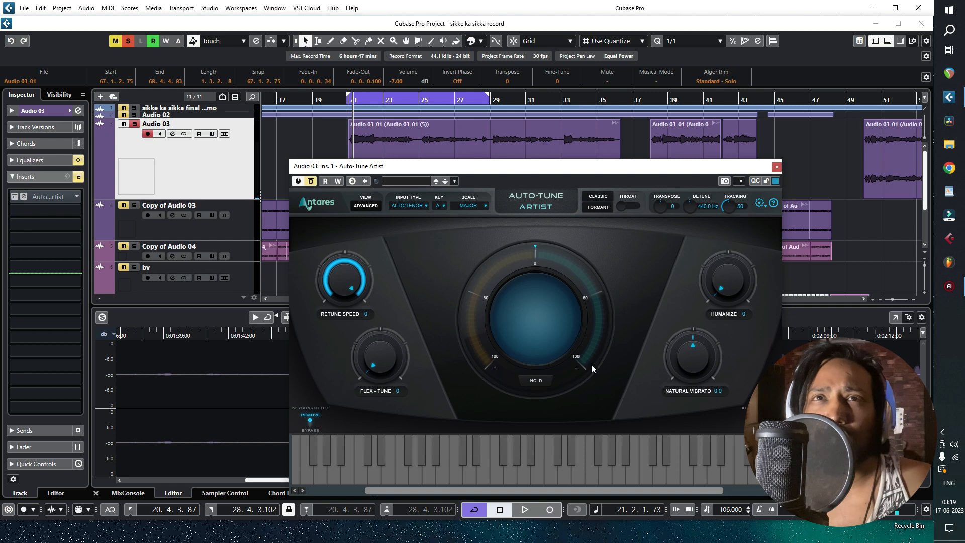
drag(553, 172, 603, 218)
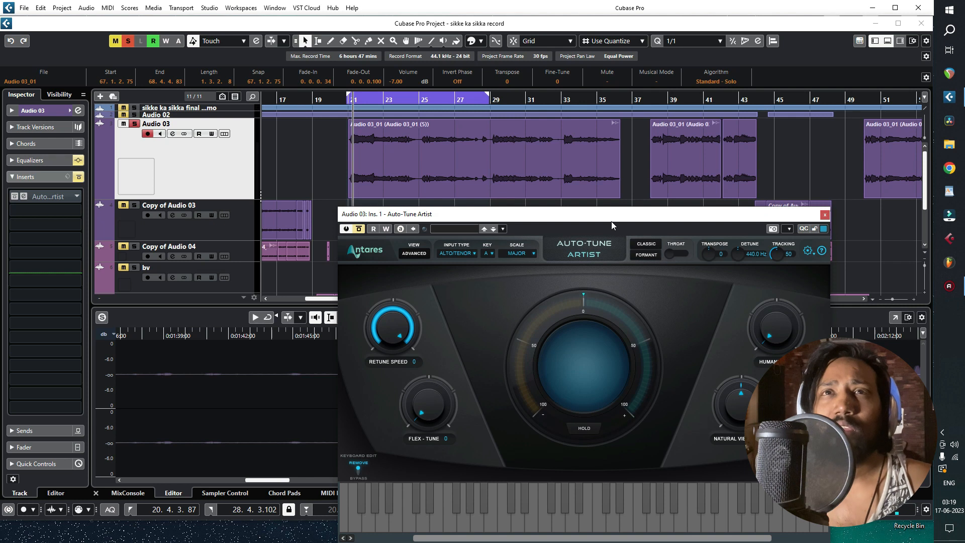
drag(600, 216, 602, 176)
drag(594, 172, 597, 195)
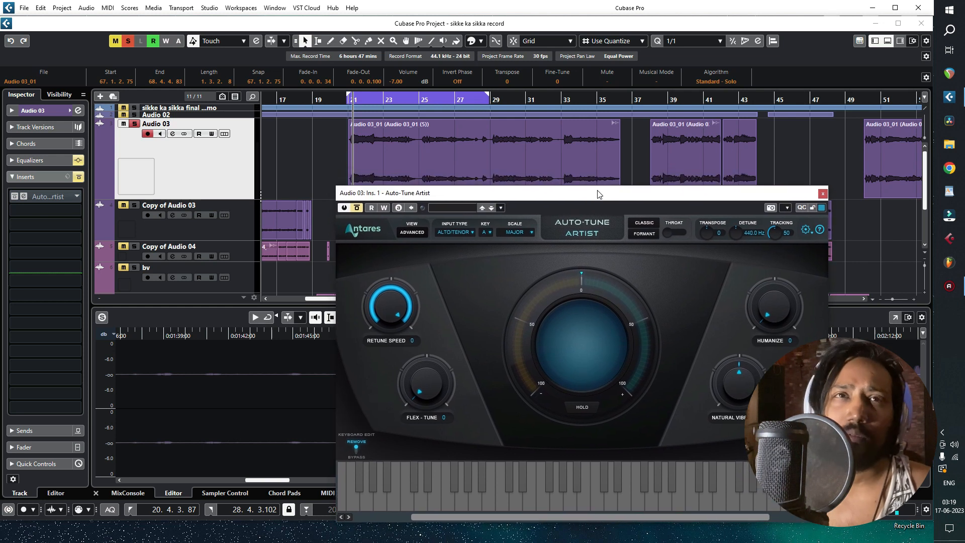
drag(600, 194, 585, 157)
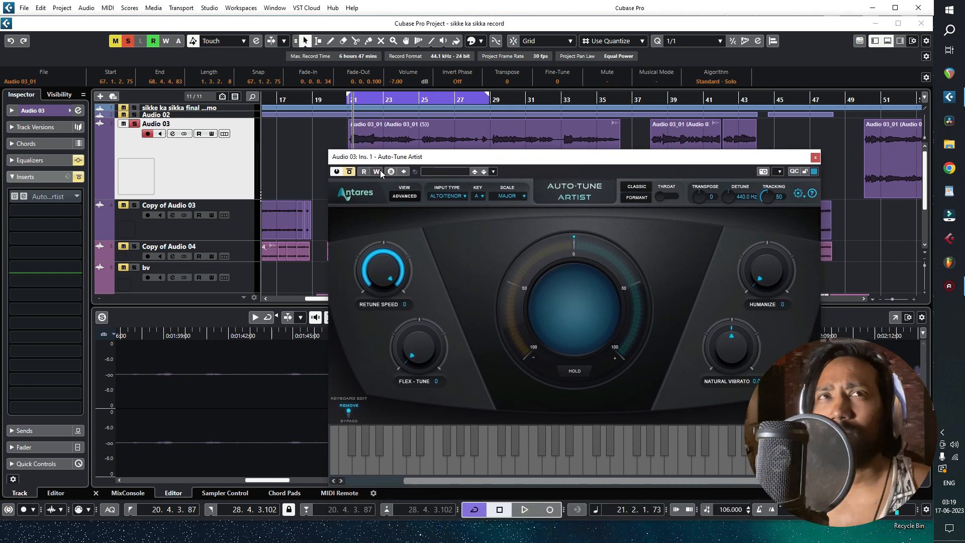
Step: Turn off the Auto-Tune Artist bypass and briefly play the start of the cycle range with pitch correction
click(350, 172)
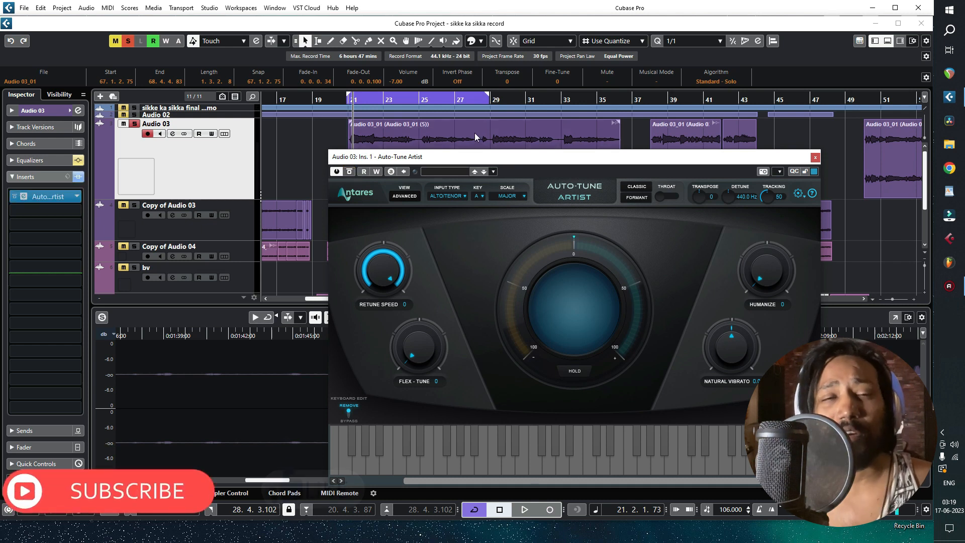
key(space)
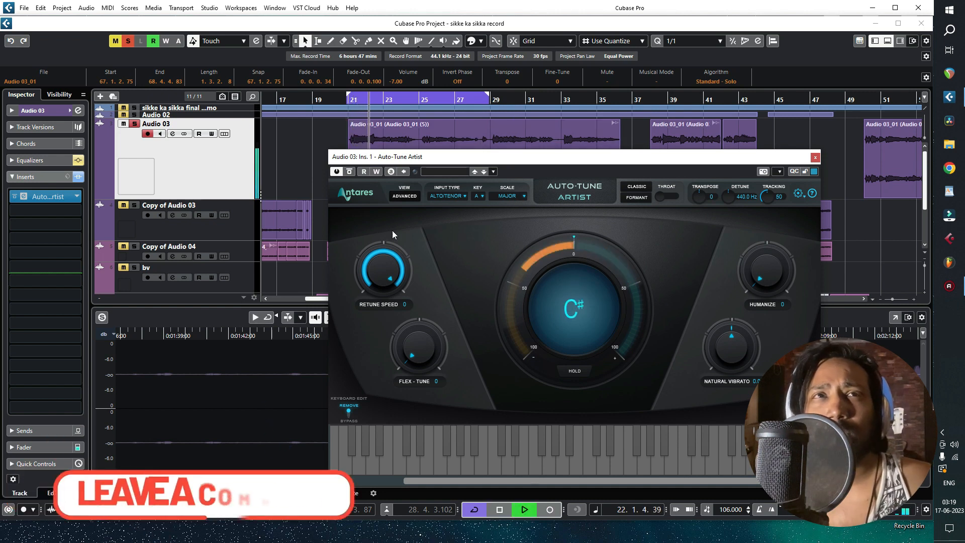
key(space)
Step: Bypass Auto-Tune Artist, replay the same passage for comparison, and switch the correction back on during playback
click(352, 171)
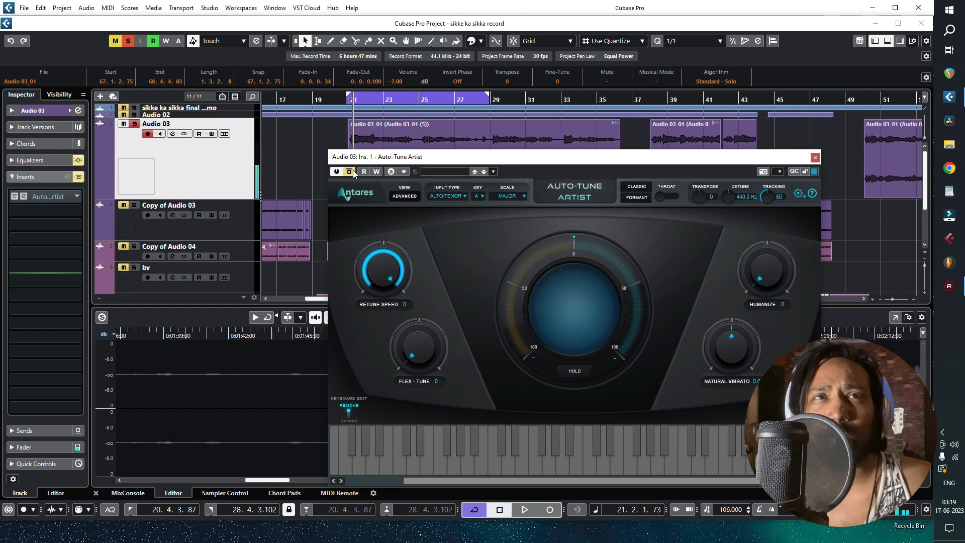
key(space)
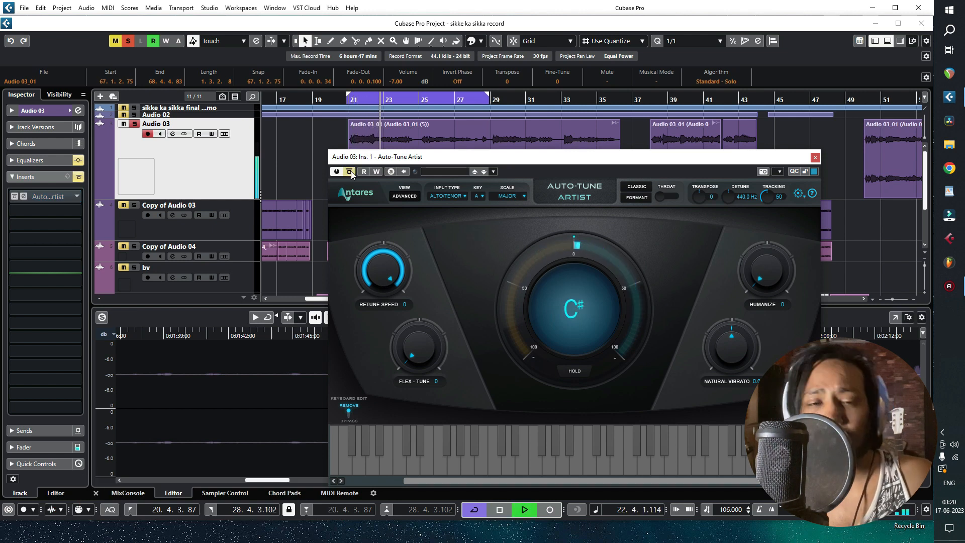
key(space)
key(space)
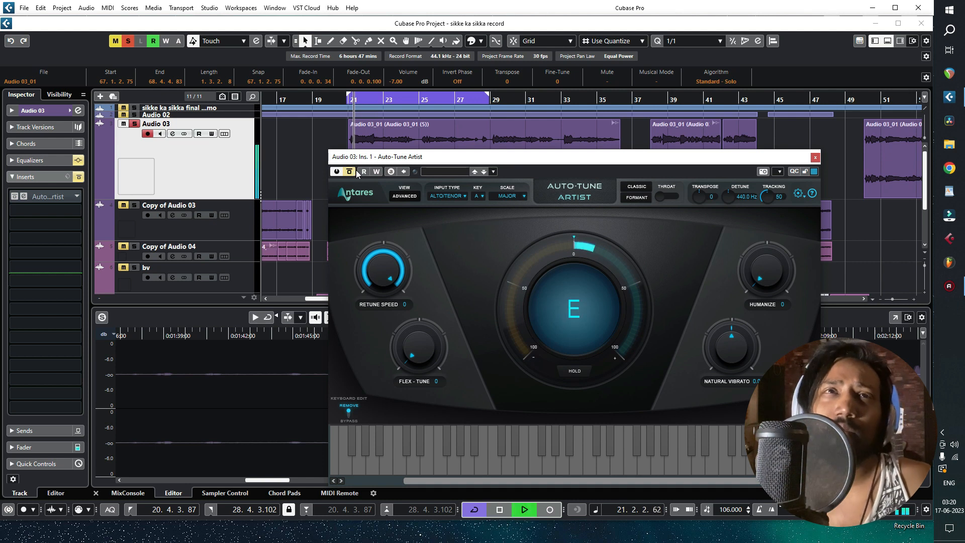
click(350, 171)
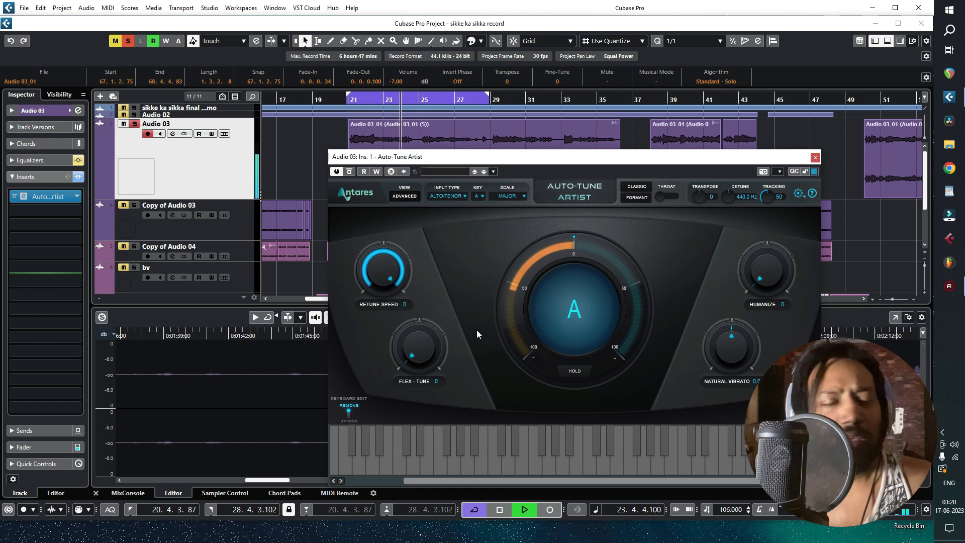
key(space)
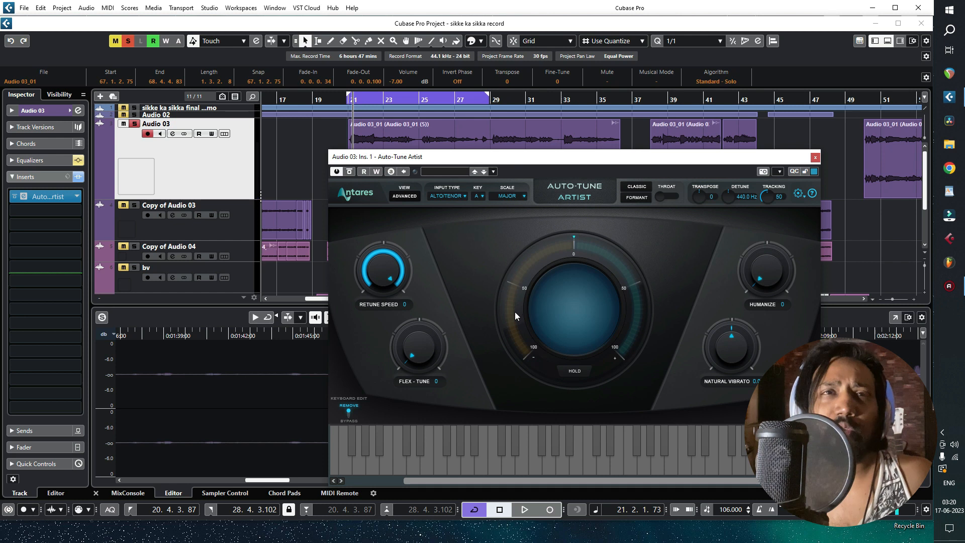
Step: Audition the vocal with Retune Speed at 42, and again with it set back to 0
key(space)
drag(389, 265, 387, 318)
key(space)
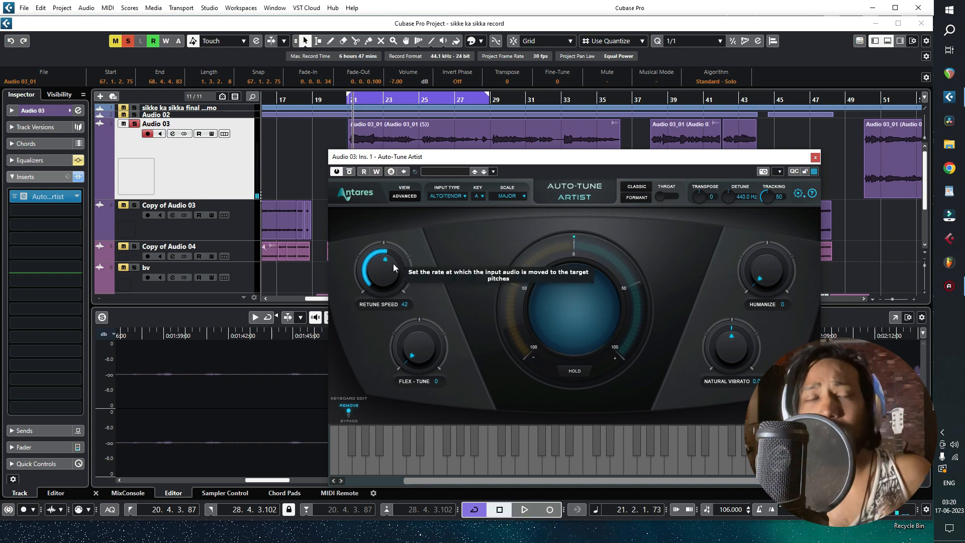
drag(390, 269, 402, 236)
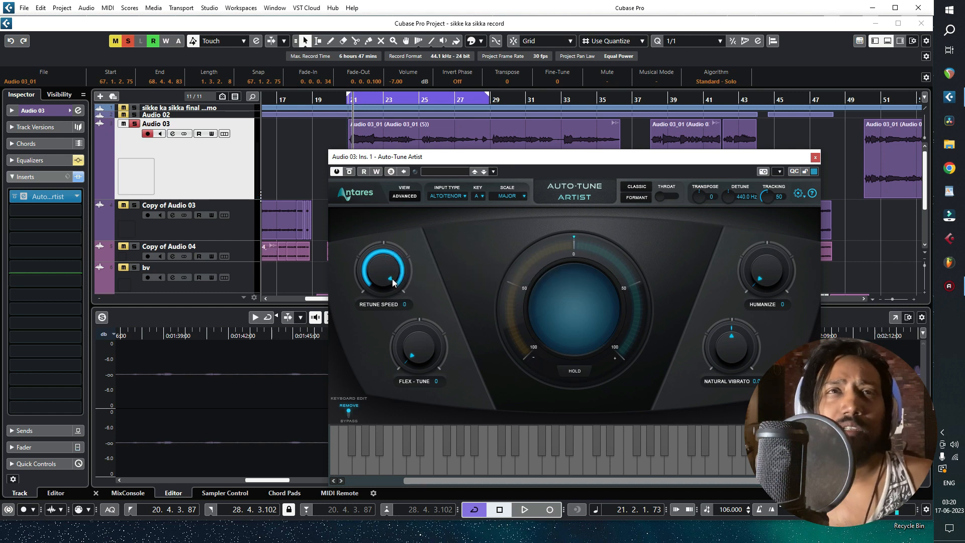
key(space)
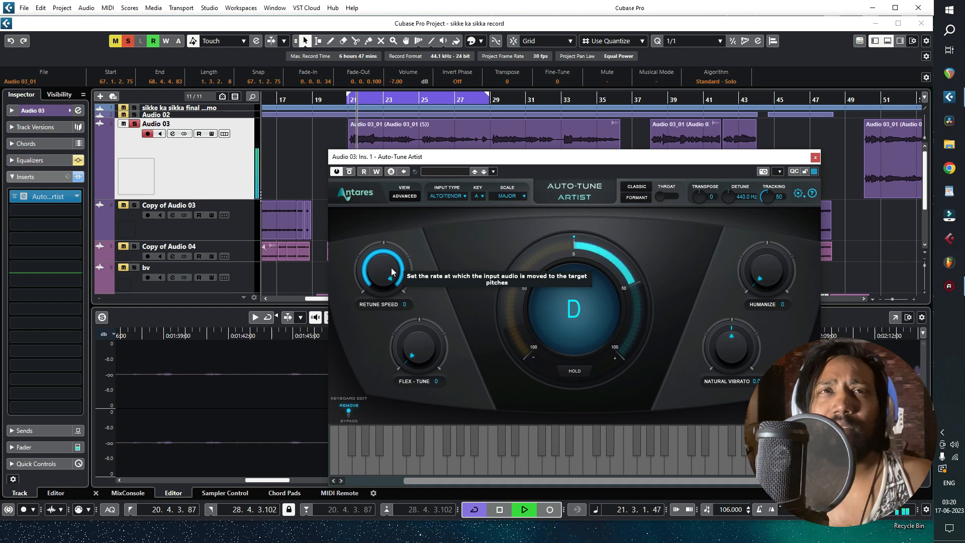
key(space)
Step: Sweep the Retune Speed knob, leave it at 0 and briefly replay the start of the cycle range
drag(391, 268, 400, 293)
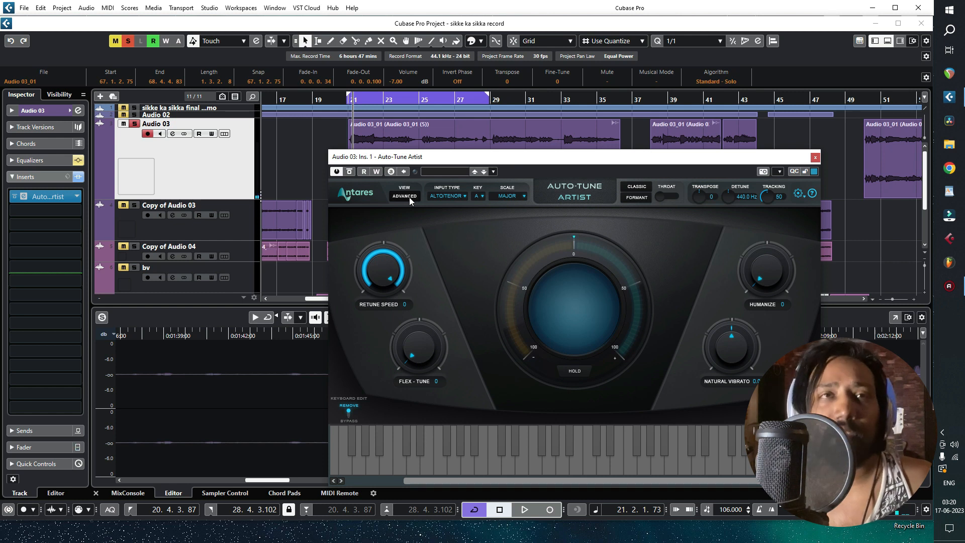
drag(382, 327, 409, 259)
drag(411, 354, 425, 357)
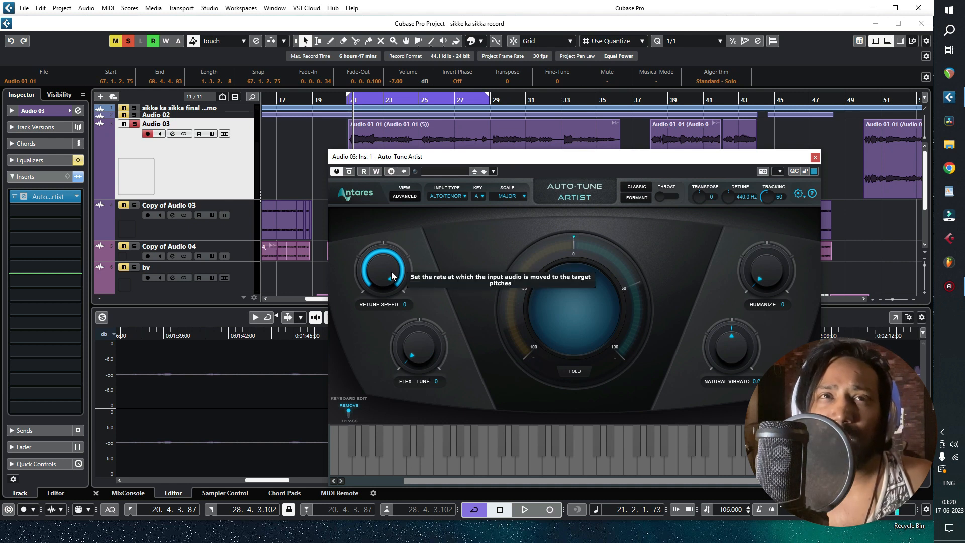
key(space)
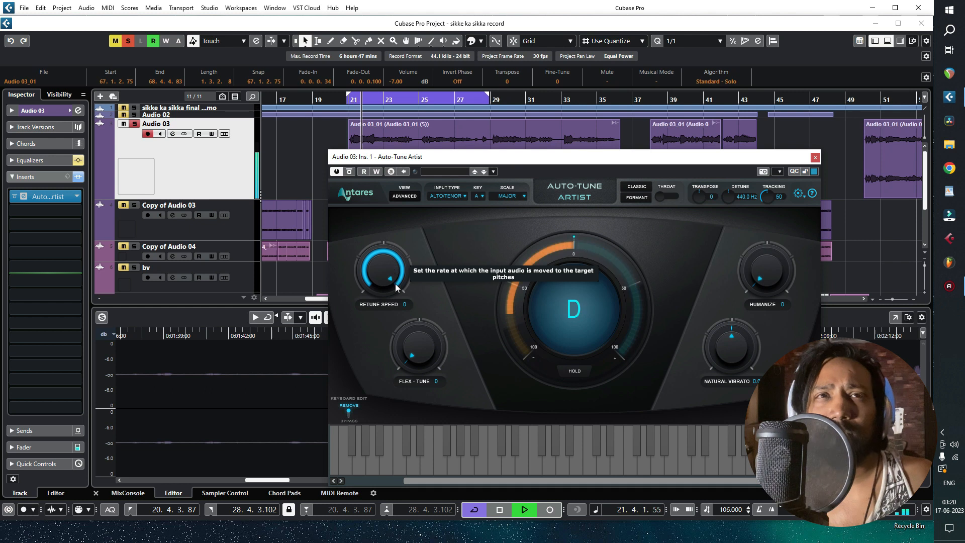
key(space)
drag(418, 346, 418, 339)
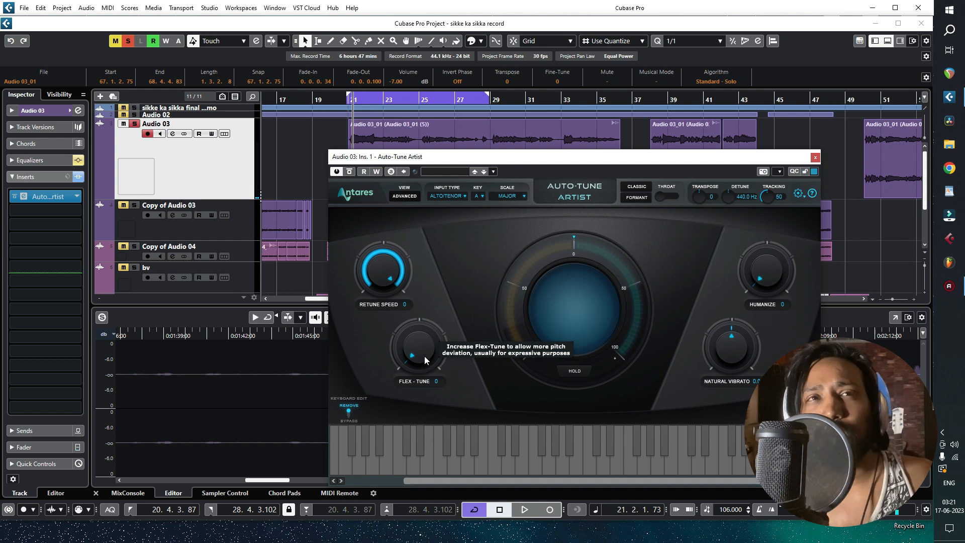
Step: Sweep the Flex-Tune knob upward and return it to 0
drag(424, 361, 425, 355)
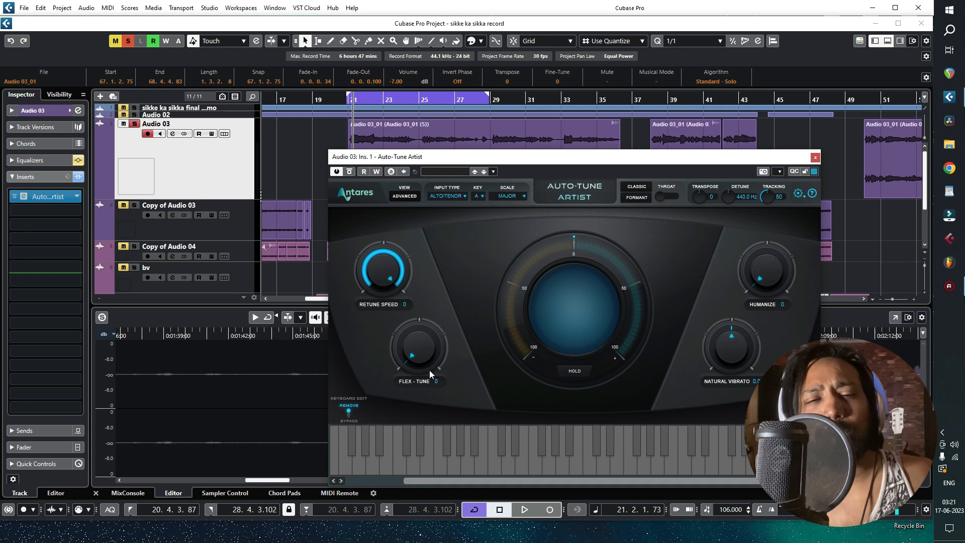
drag(429, 359, 441, 299)
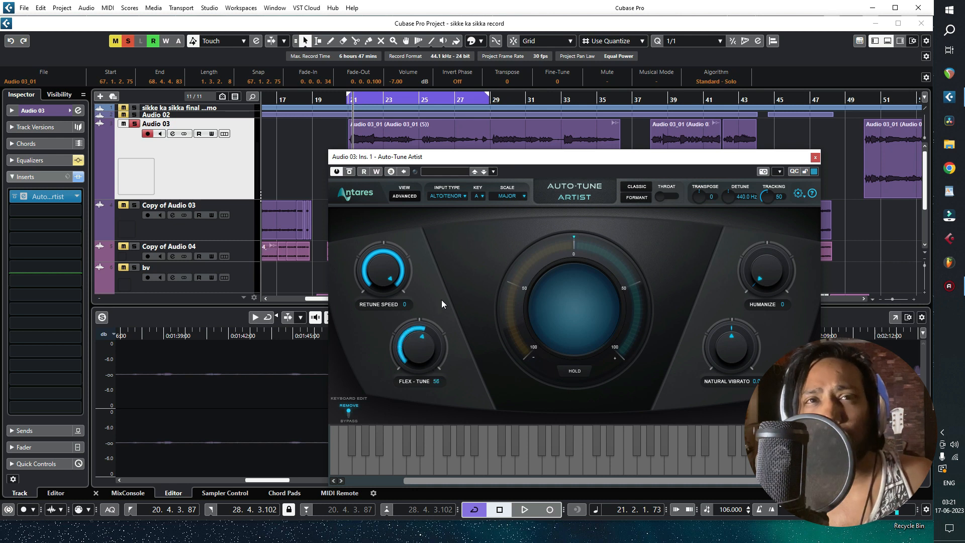
drag(426, 403, 415, 430)
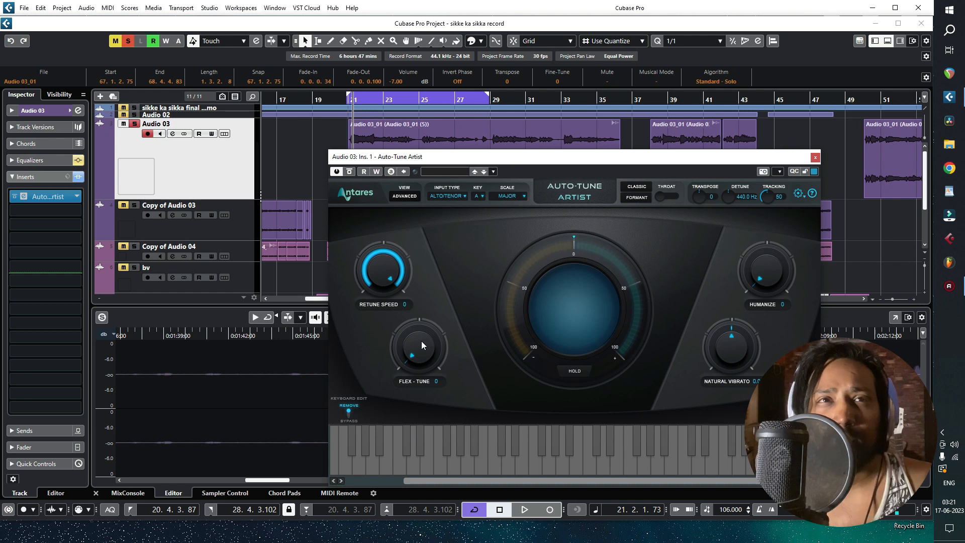
Step: Audition the vocal with Flex-Tune at 50, and again with it set back to 0
key(space)
drag(421, 340, 433, 291)
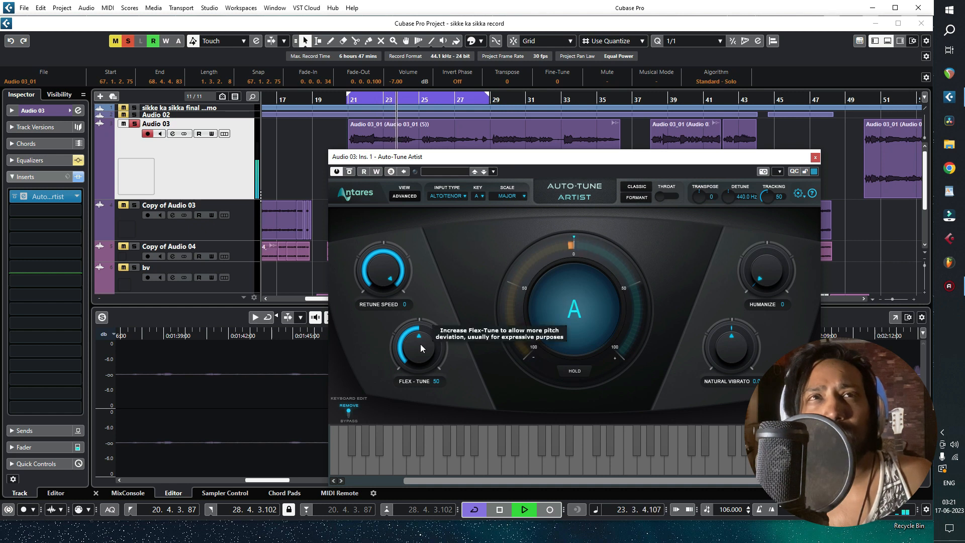
key(space)
key(space)
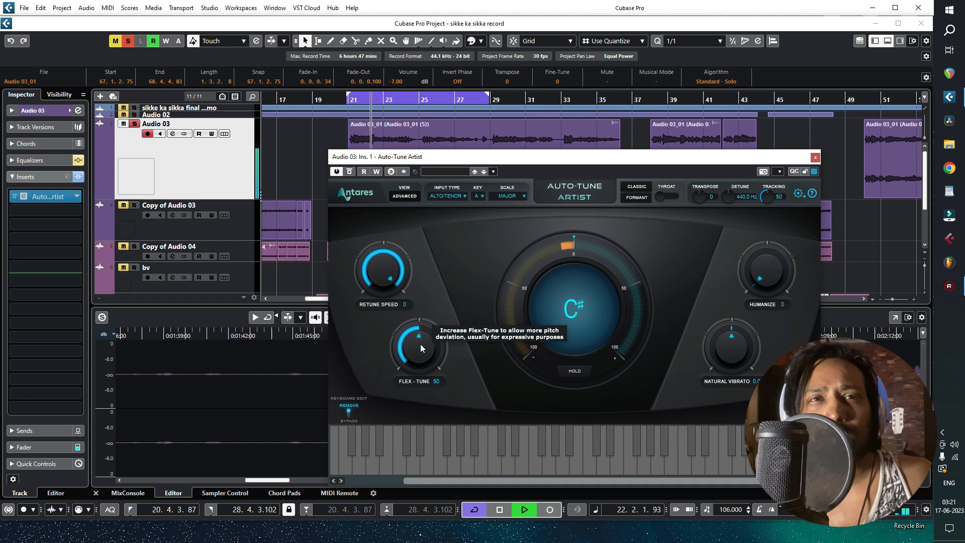
drag(420, 343, 400, 507)
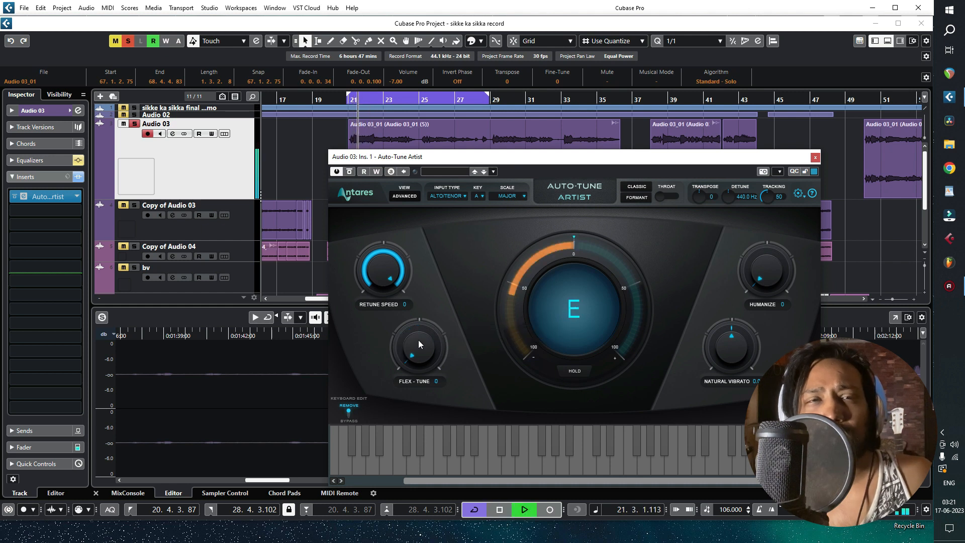
key(space)
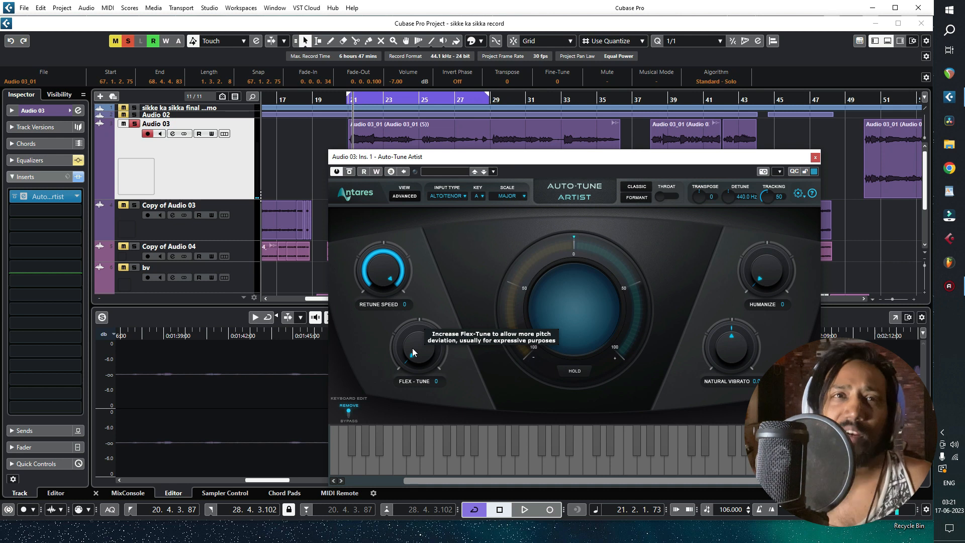
Step: Play the start of the cycle range and raise Flex-Tune to 48 during playback
key(space)
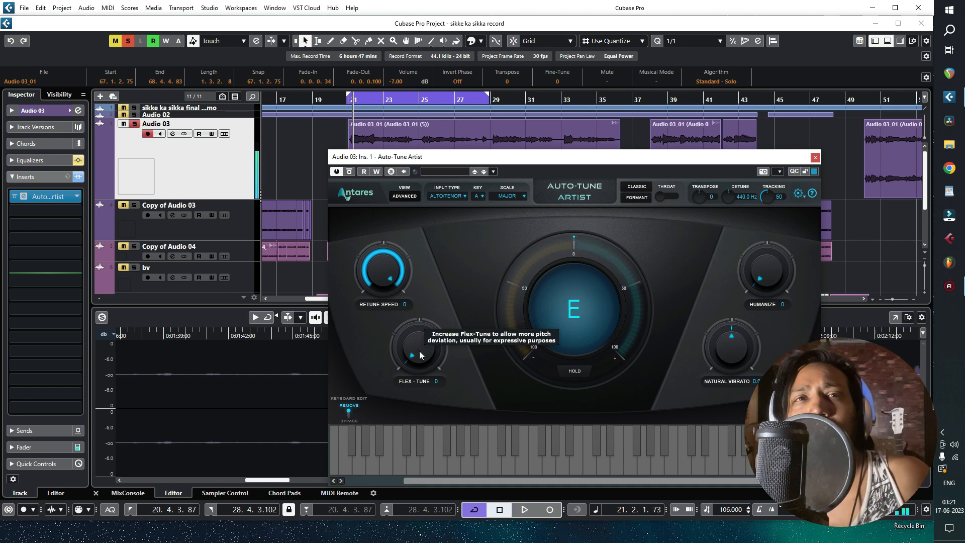
drag(419, 350, 429, 297)
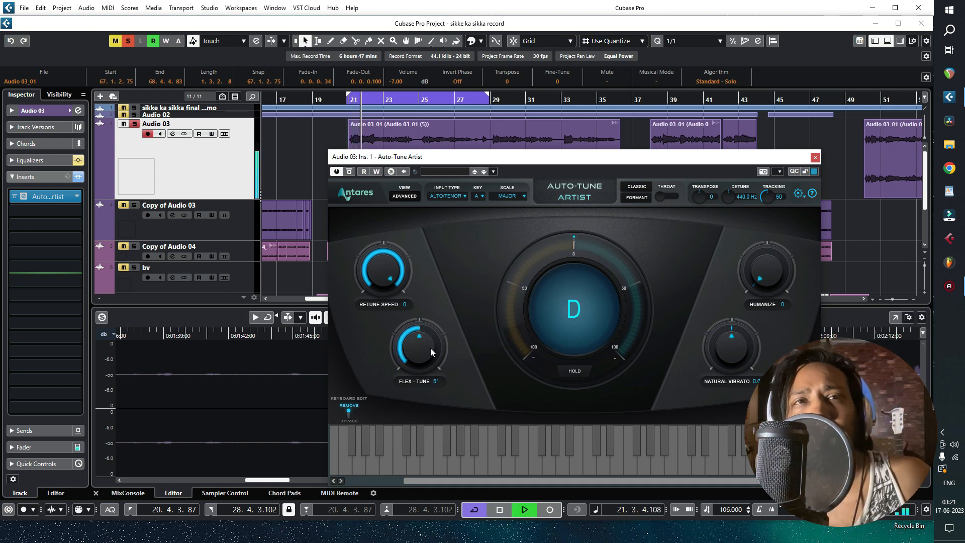
key(space)
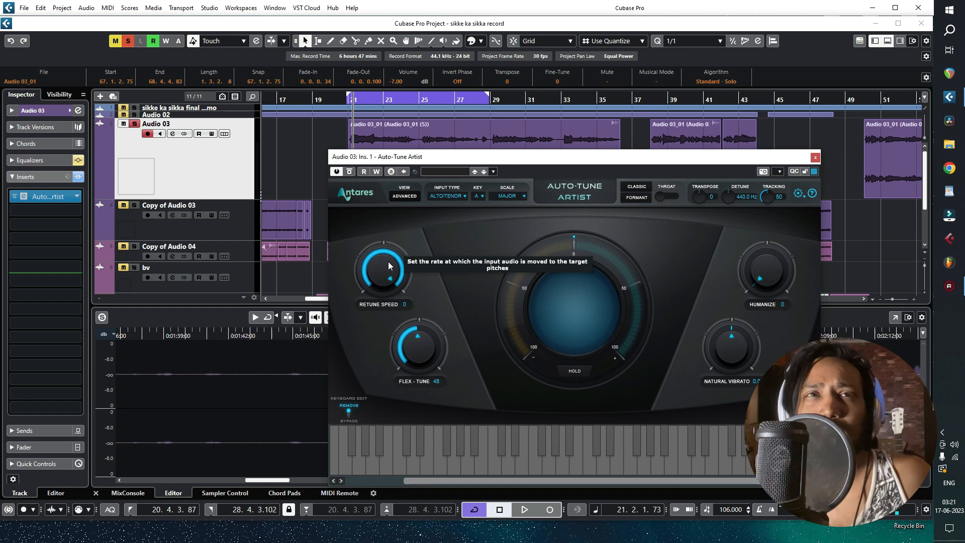
Step: Replay the cycle range while relaxing Retune Speed to 66, and settle it at 73
key(space)
drag(388, 262, 373, 316)
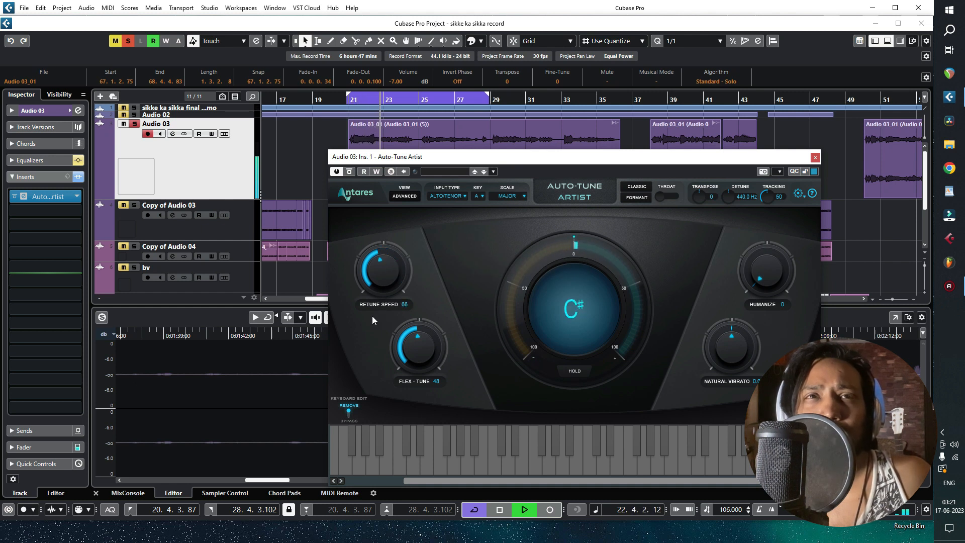
drag(386, 264, 386, 267)
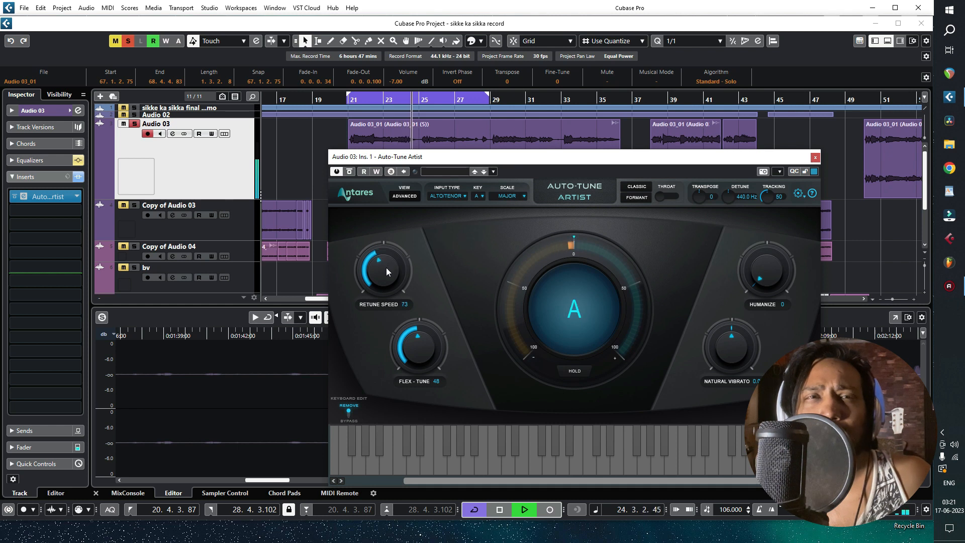
key(space)
Step: Reposition the Auto-Tune Artist window to uncover more of the Audio 03 waveform
drag(572, 163, 505, 222)
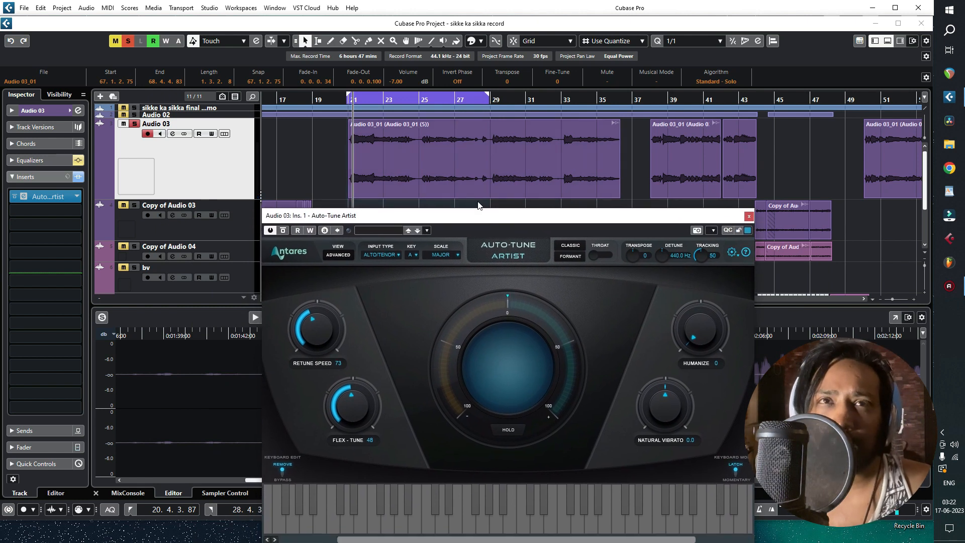
drag(517, 222, 481, 212)
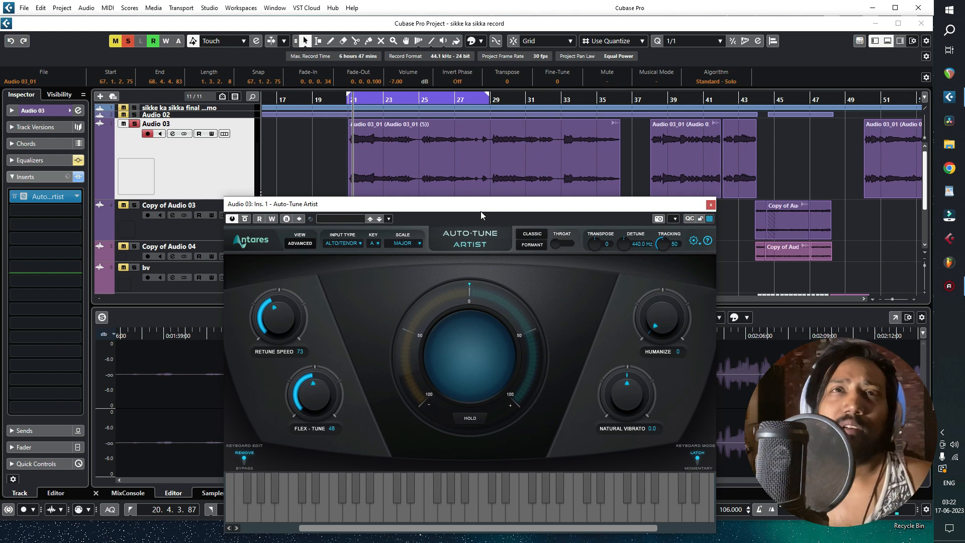
drag(488, 205, 532, 182)
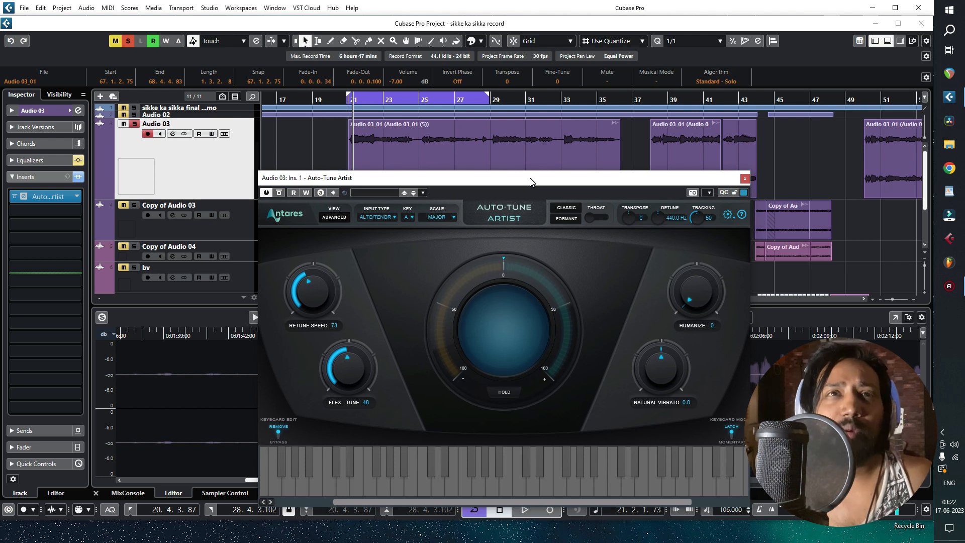
drag(533, 182, 513, 177)
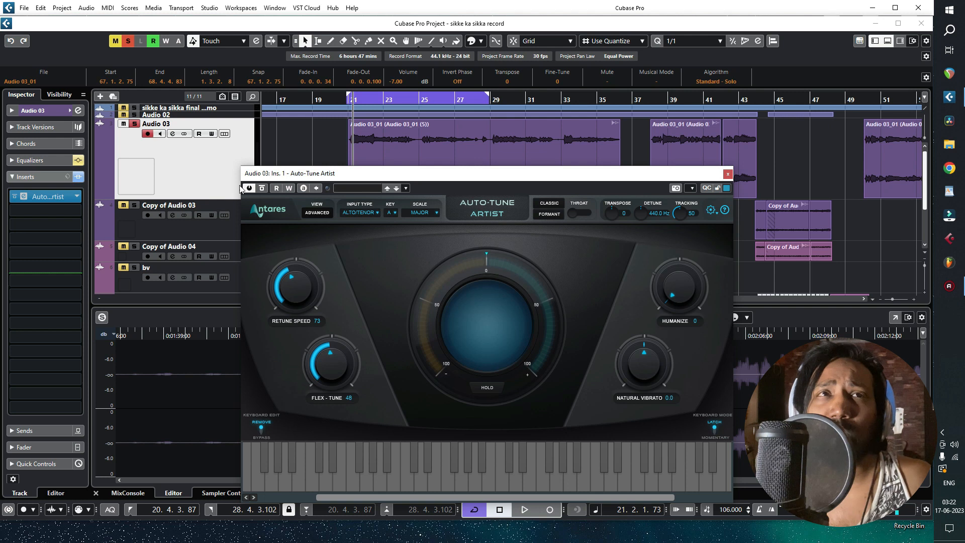
Step: Compare the vocal with Auto-Tune Artist bypassed and with the correction active at the current settings
click(262, 188)
key(space)
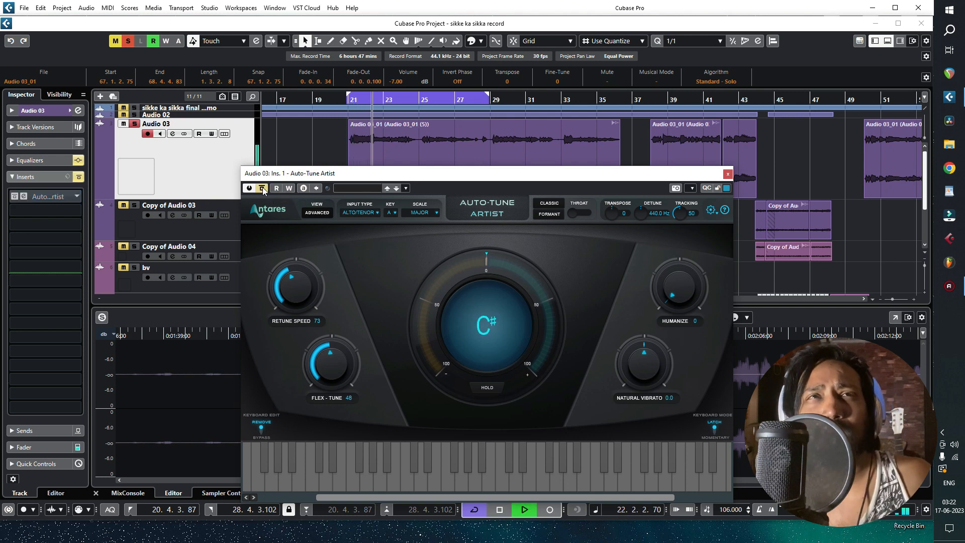
key(space)
click(263, 187)
key(space)
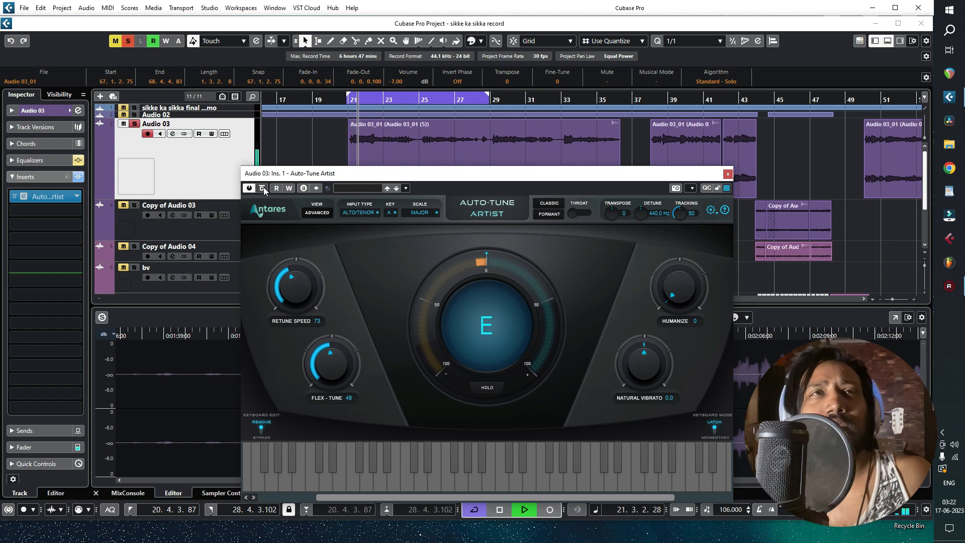
key(space)
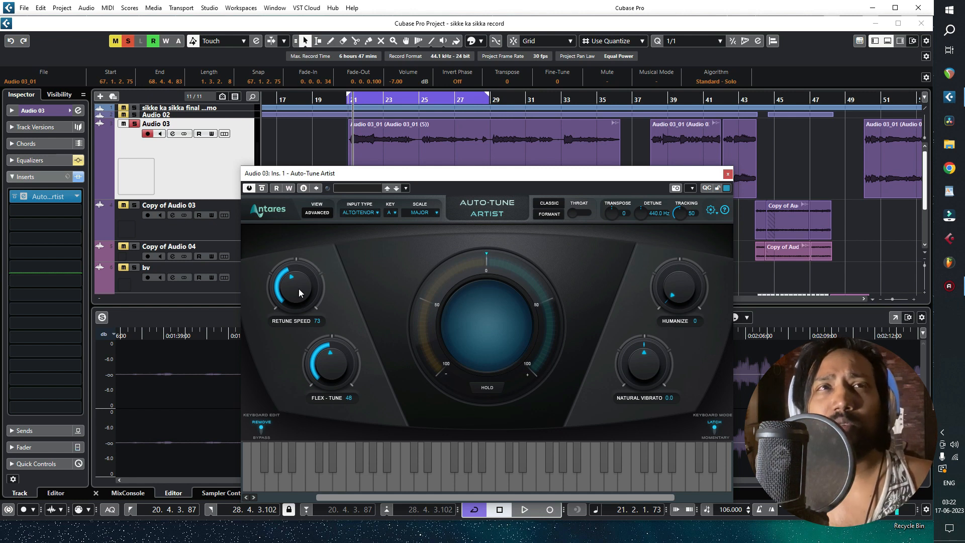
Step: Set Retune Speed to 66 and Flex-Tune to 41, and sweep Natural Vibrato from -12.0 to 12.0
drag(326, 338, 349, 371)
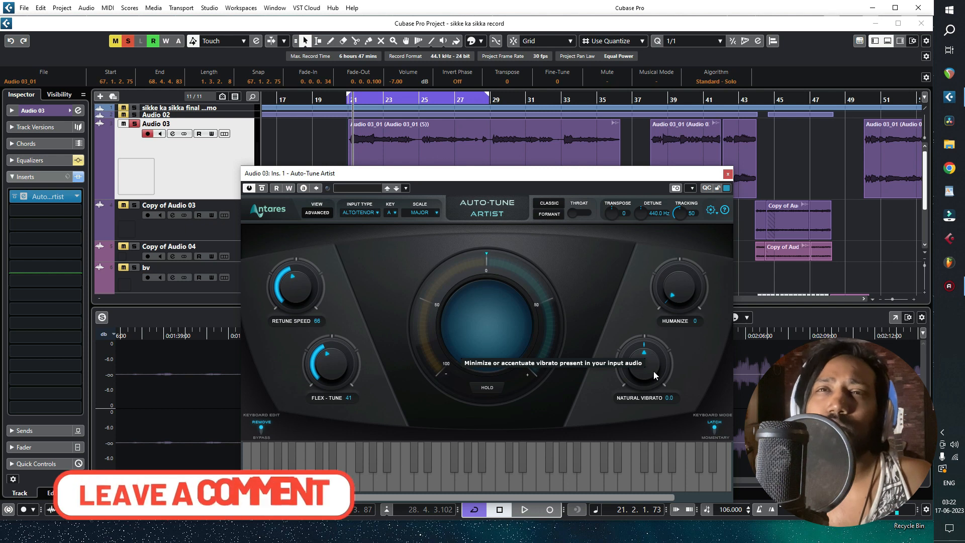
drag(655, 375, 635, 401)
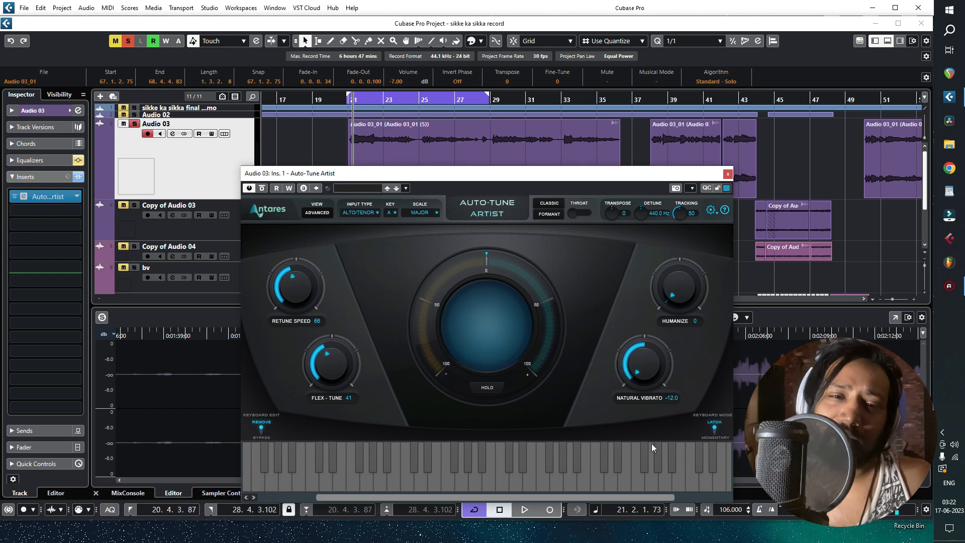
drag(651, 444, 717, 143)
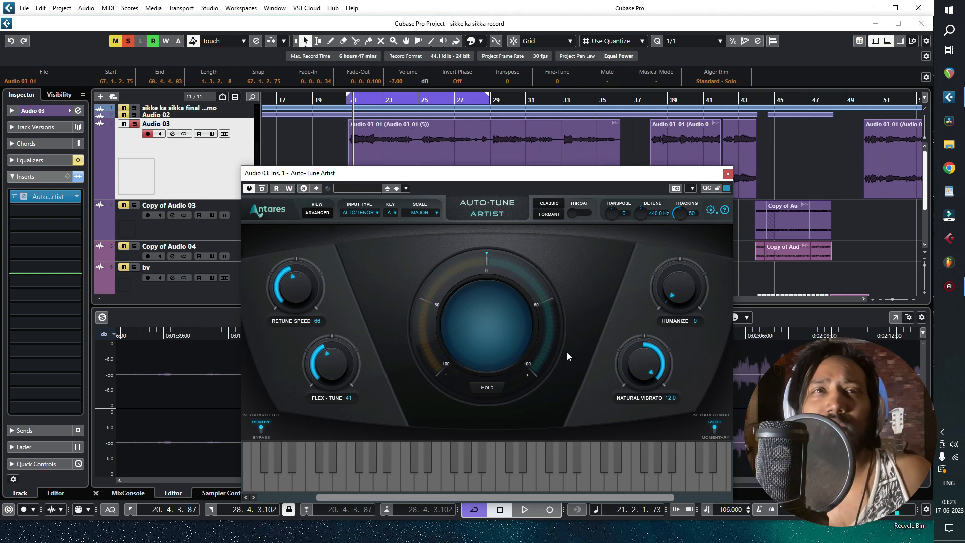
Step: Reset Flex-Tune, Retune Speed and Natural Vibrato to 0 and briefly play the vocal
drag(341, 373, 322, 378)
drag(296, 289, 310, 302)
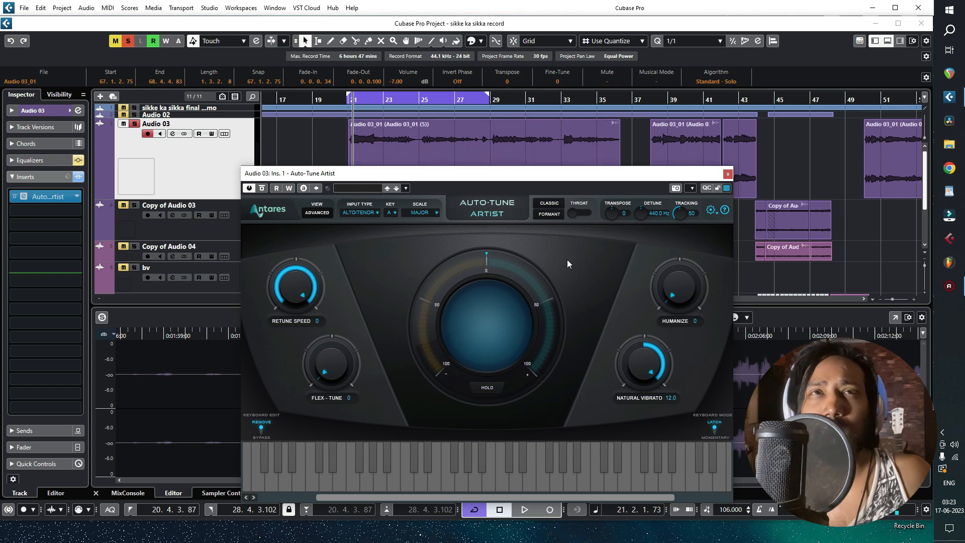
double_click(630, 359)
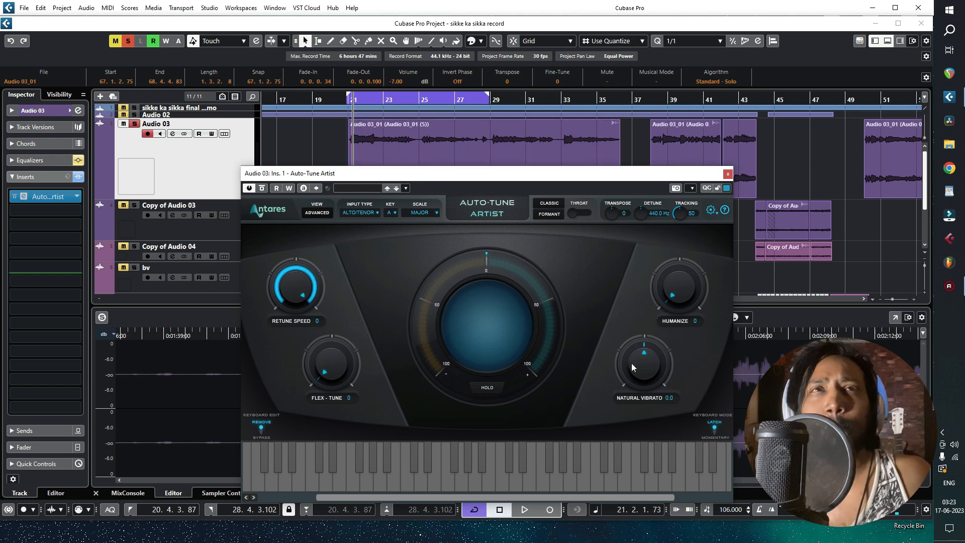
key(space)
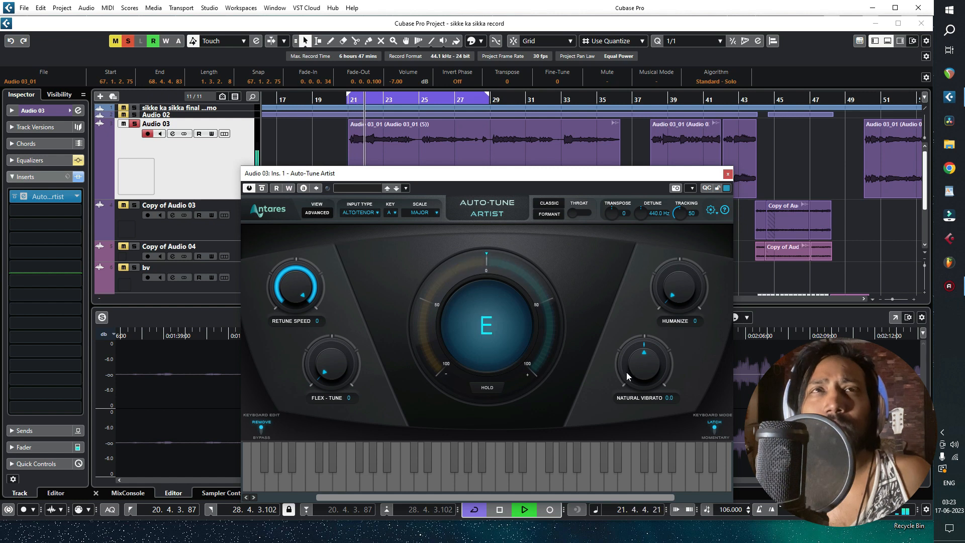
key(space)
Step: Redefine the cycle range around bar 23, starting at 22.2.4.44, while playing that part of the vocal
drag(349, 95, 445, 116)
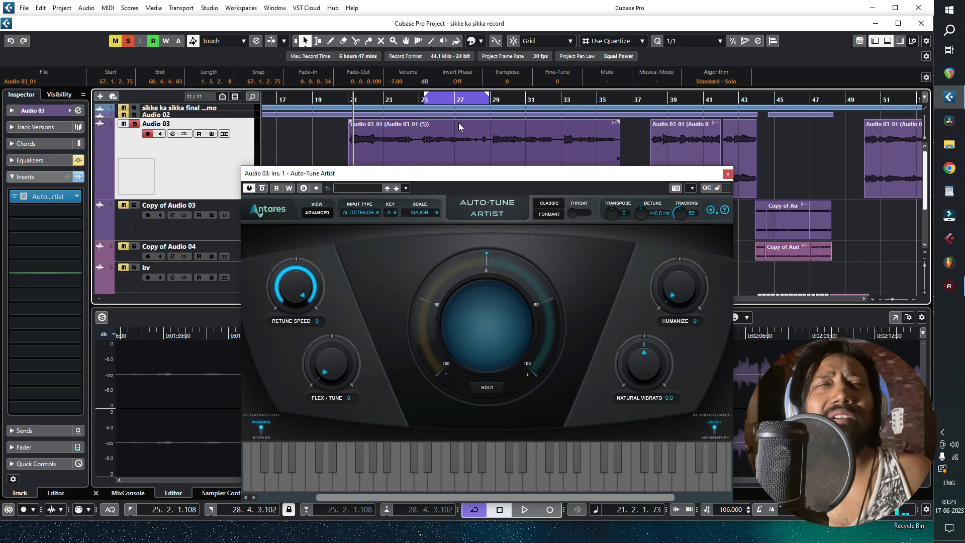
drag(386, 100, 351, 117)
key(space)
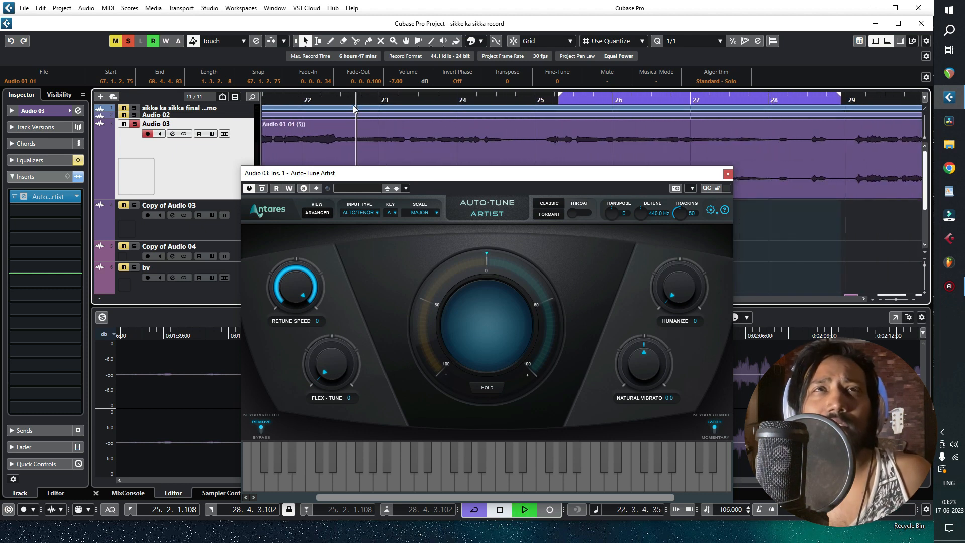
click(327, 97)
drag(336, 93, 413, 94)
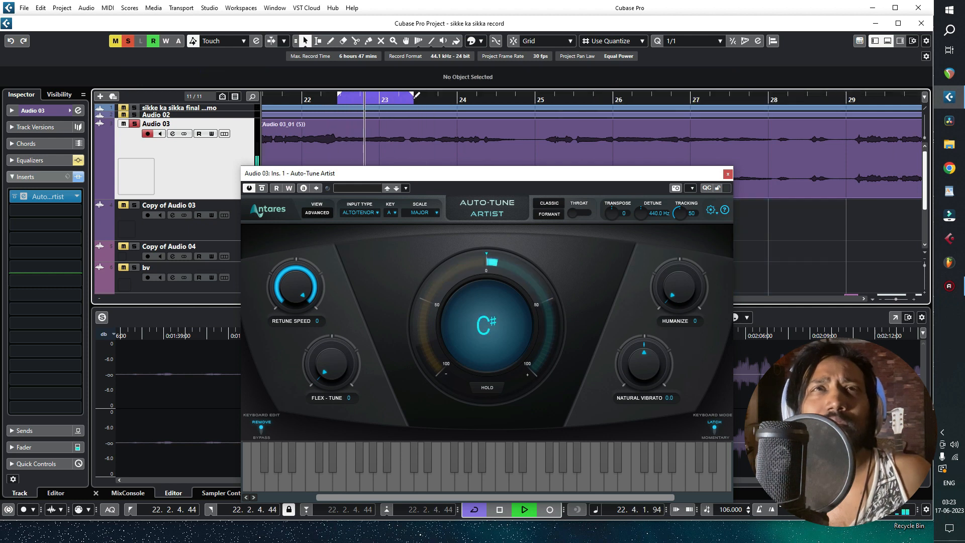
key(space)
Step: Shorten the cycle range to end at 23.1.2.16 and play that vocal passage with Natural Vibrato at 0.0
drag(338, 92, 350, 97)
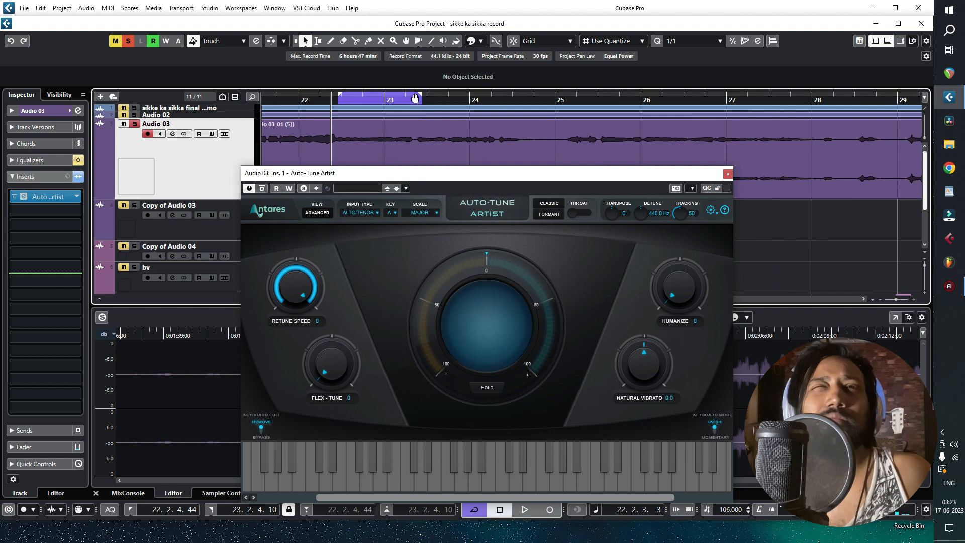
drag(419, 94, 388, 97)
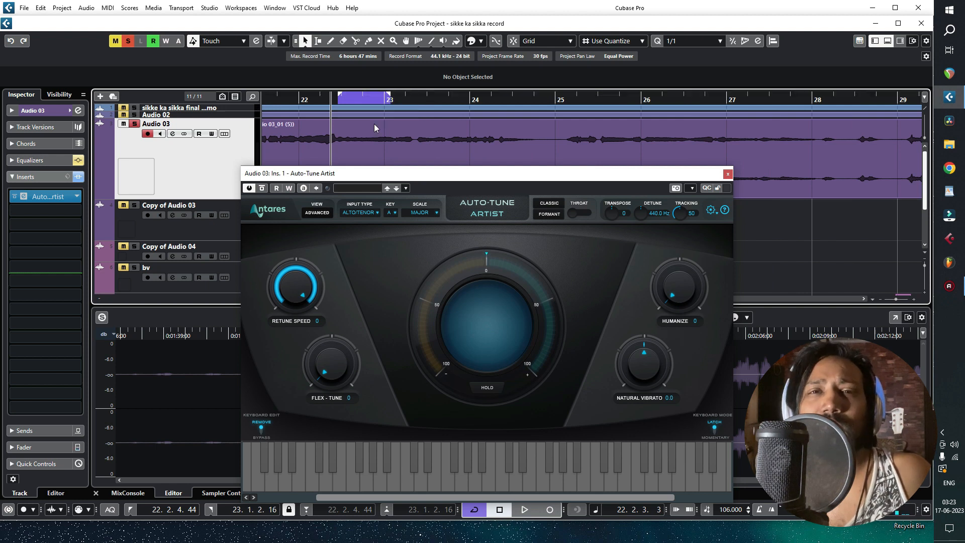
key(space)
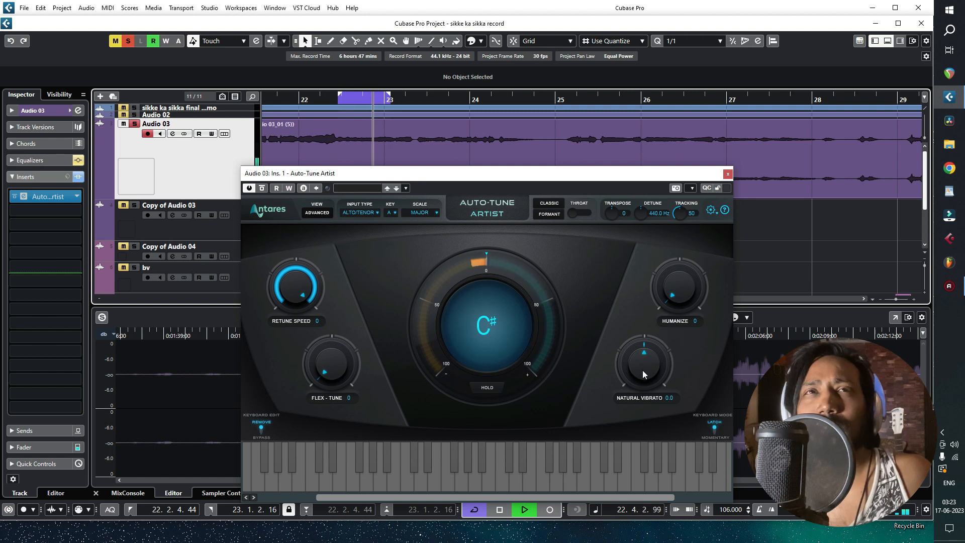
key(space)
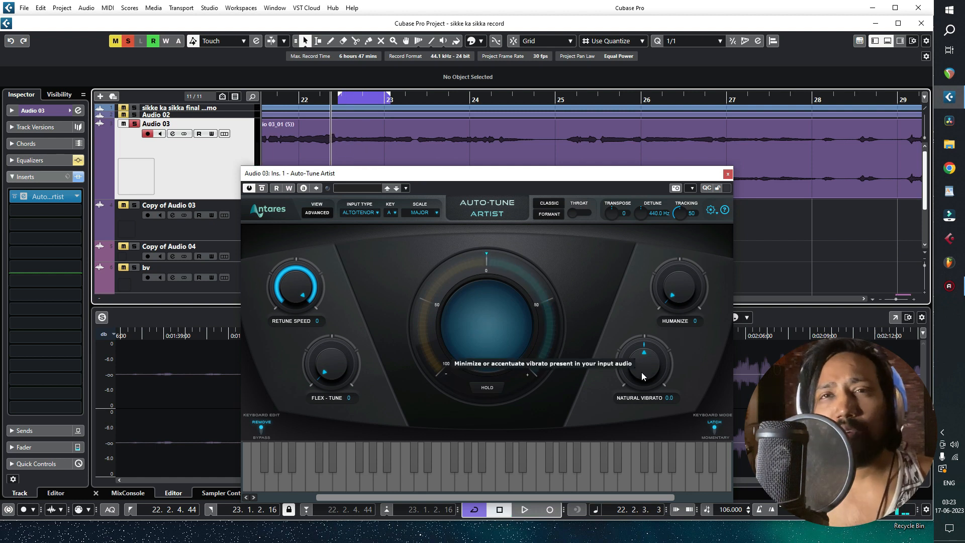
Step: Audition the passage with Natural Vibrato at 12.0, and reset the vibrato to 0.0
drag(641, 372, 709, 103)
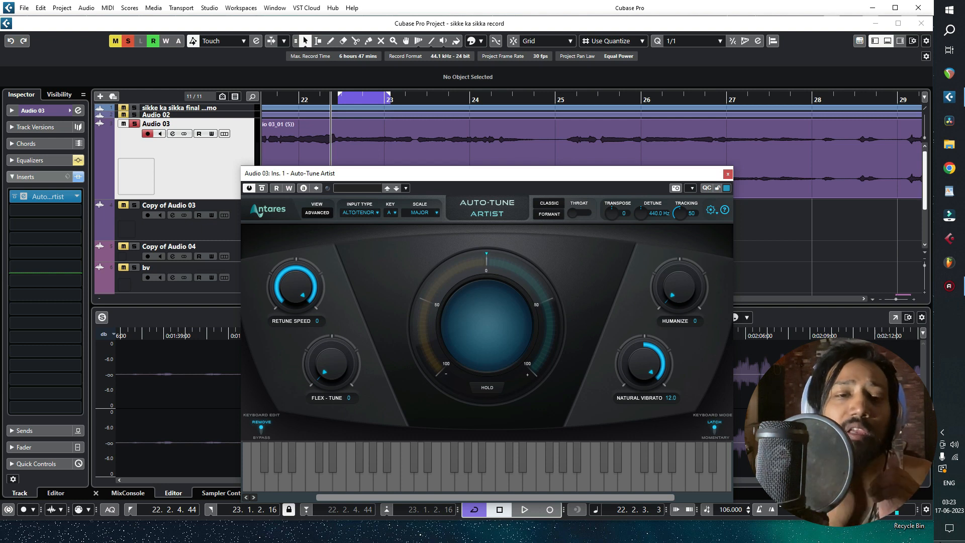
key(space)
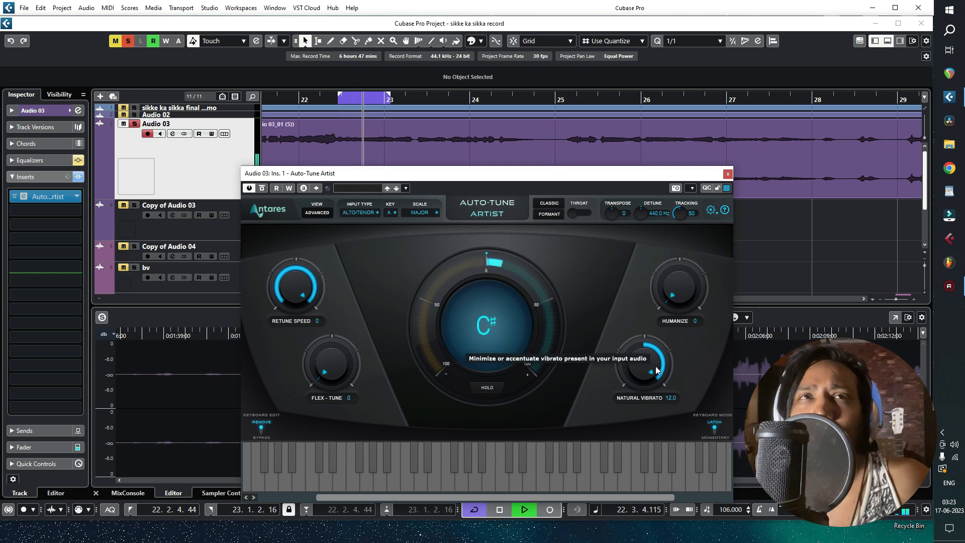
key(space)
ctrl+click(641, 363)
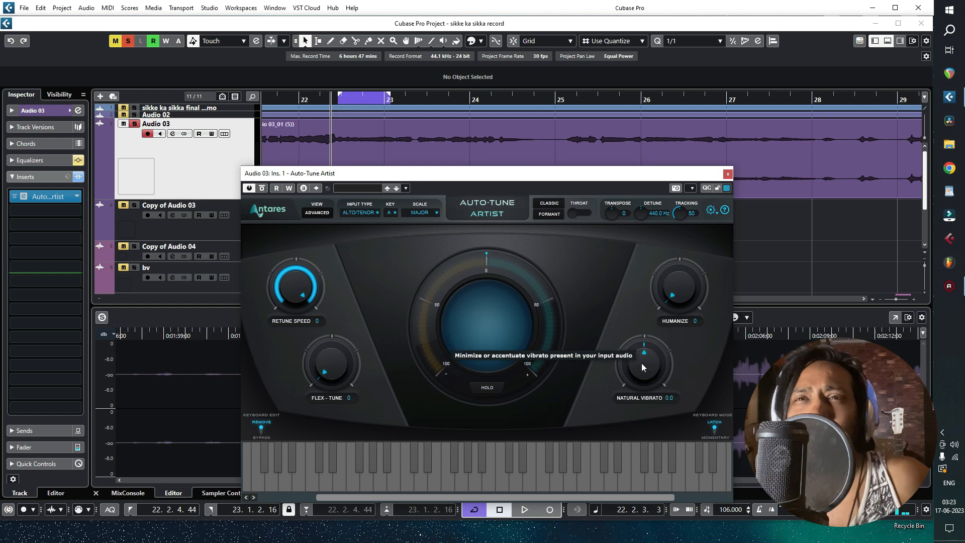
Step: Audition the looped passage with Natural Vibrato at 0.0 and at -12.0, and reset the vibrato to 0.0
key(space)
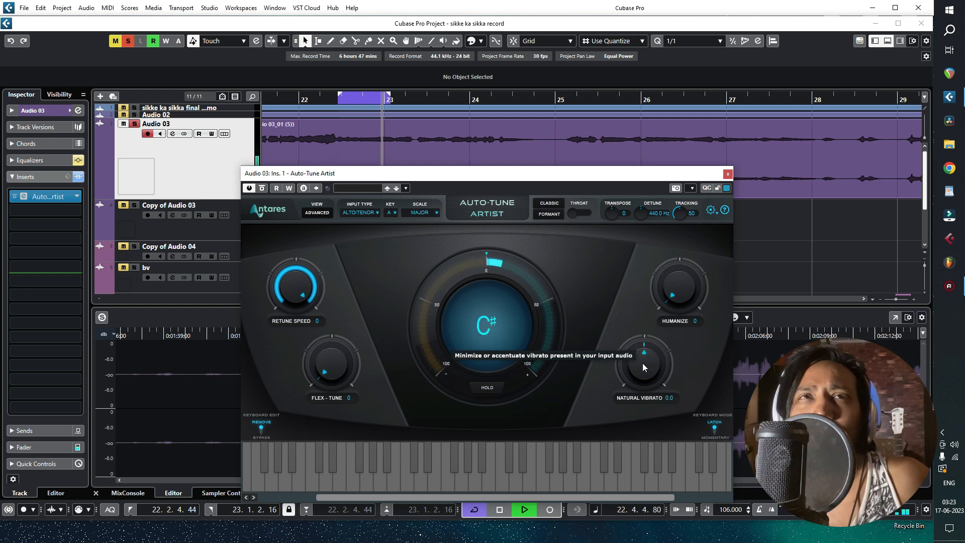
drag(643, 363, 602, 488)
key(space)
click(524, 509)
key(space)
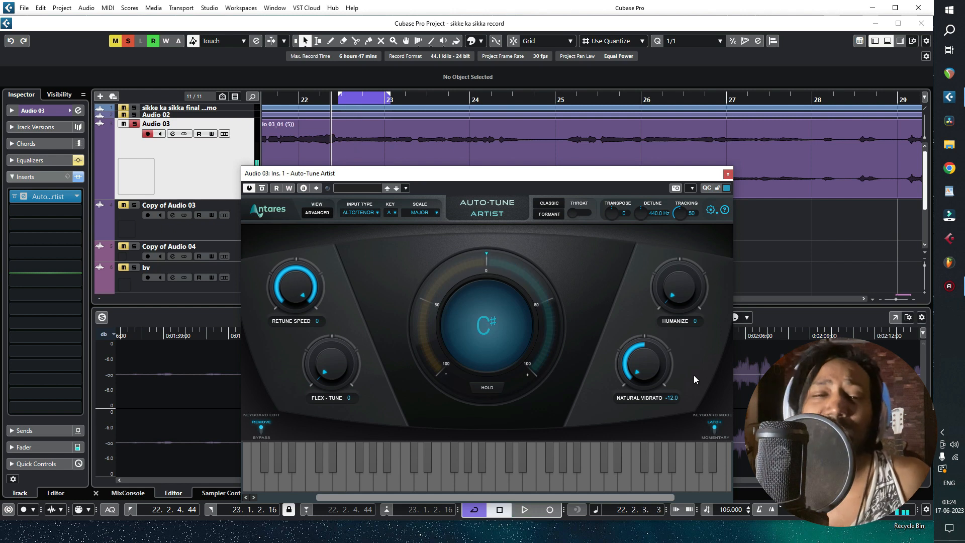
double_click(650, 363)
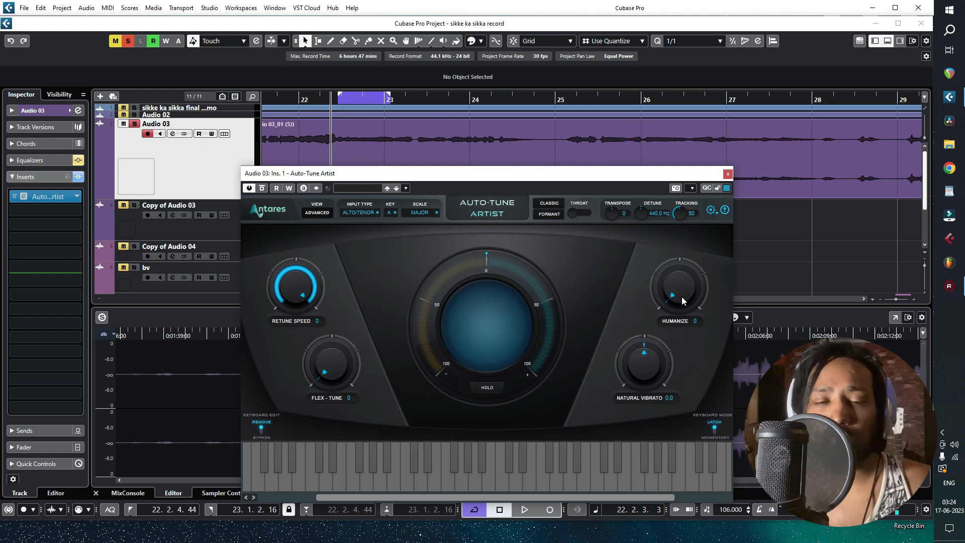
Step: Raise Humanize from 0 to 100 while the looped vocal passage plays, and stop playback
key(space)
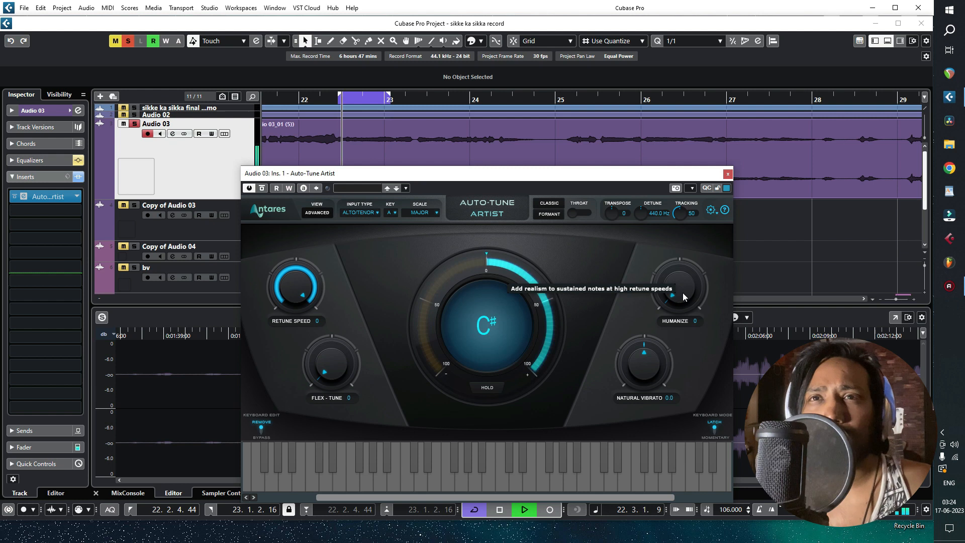
drag(682, 295, 782, 45)
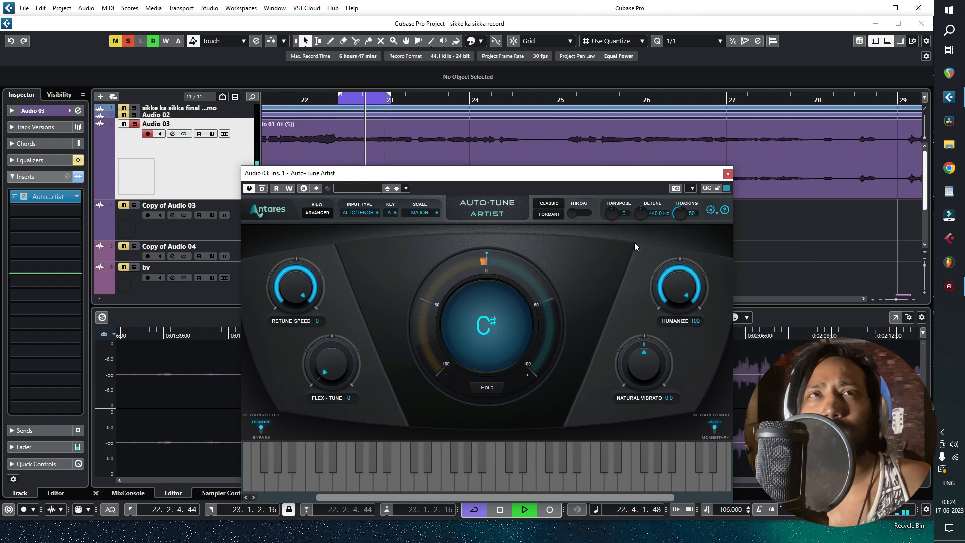
key(space)
Step: Set the playback position to bar 21, turn off cycle mode and play the vocal with Humanize at 100
drag(348, 101, 314, 50)
key(space)
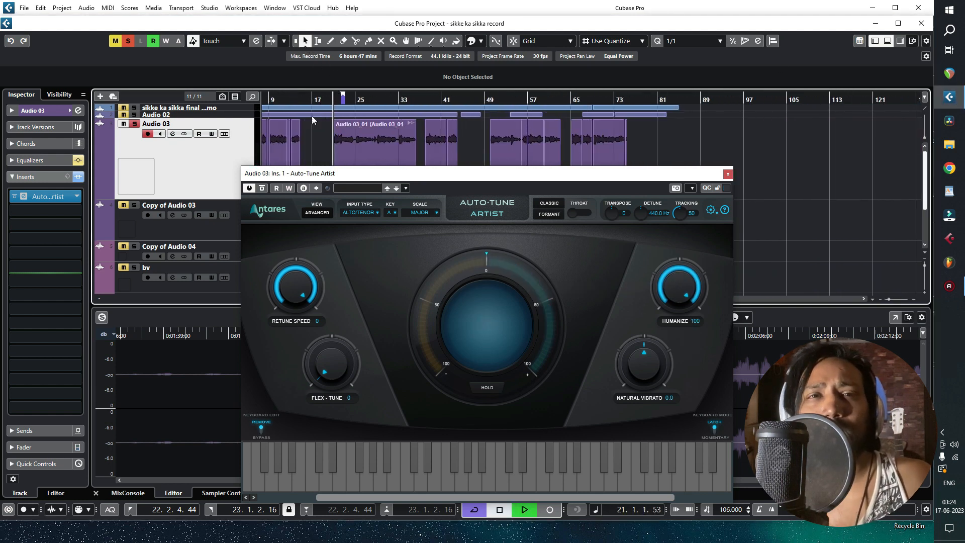
click(477, 510)
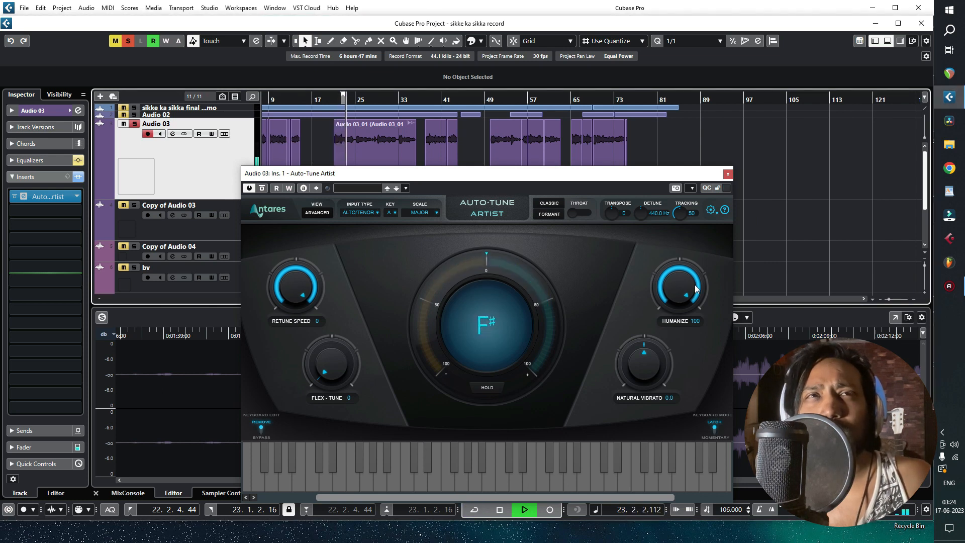
key(space)
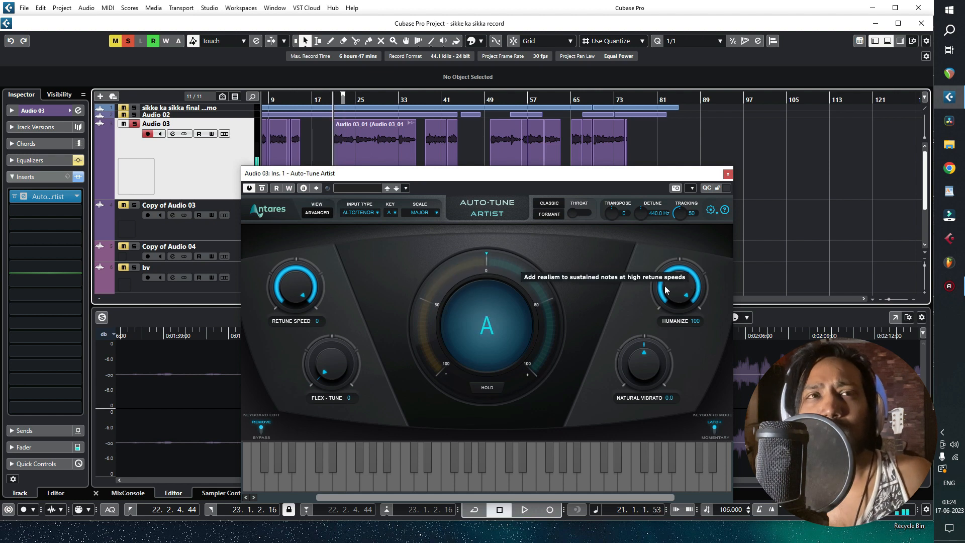
Step: Compare playback of the vocal from bar 21 with Humanize at 100 and at 0
click(297, 285)
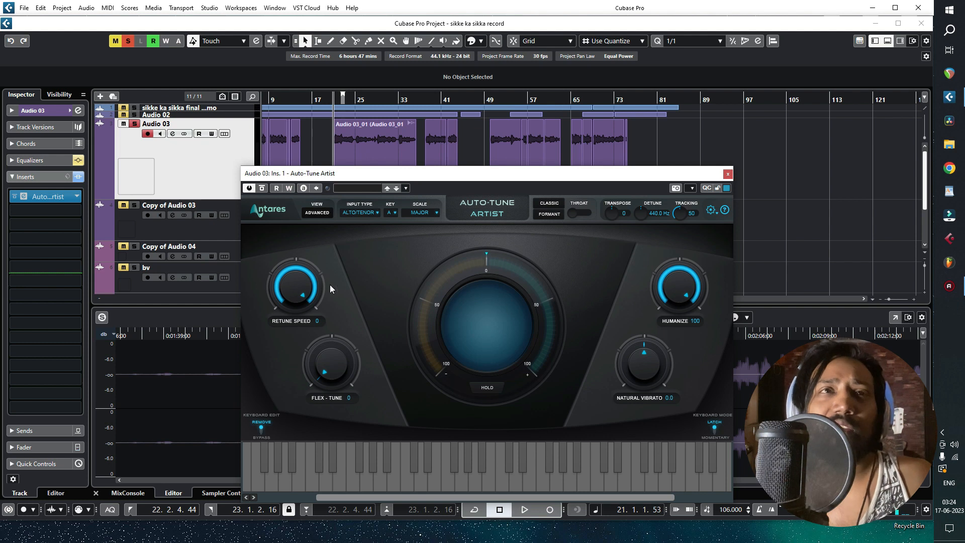
key(space)
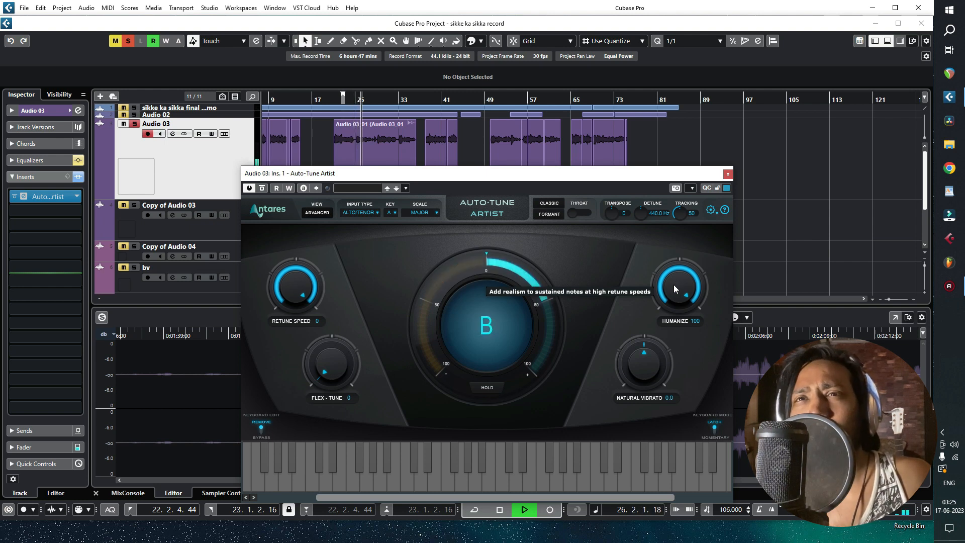
key(space)
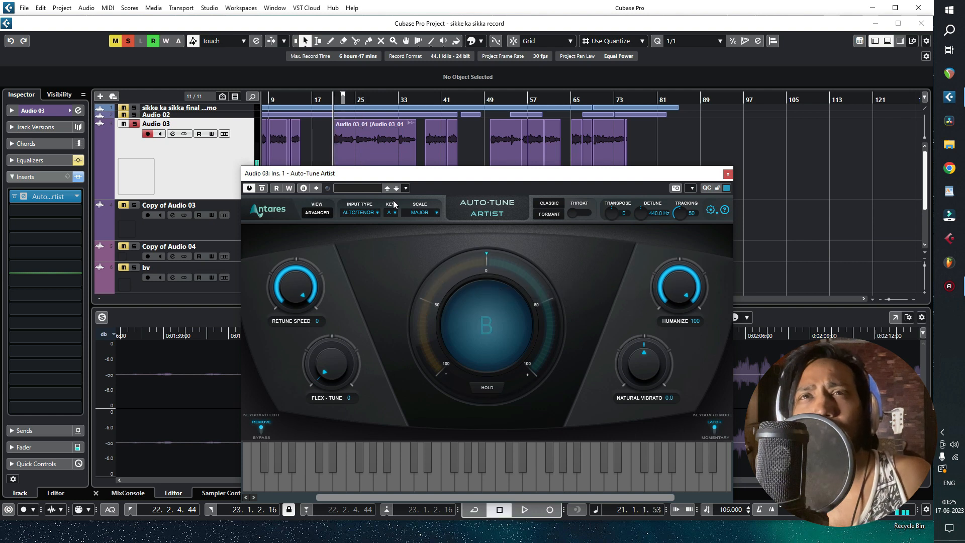
key(space)
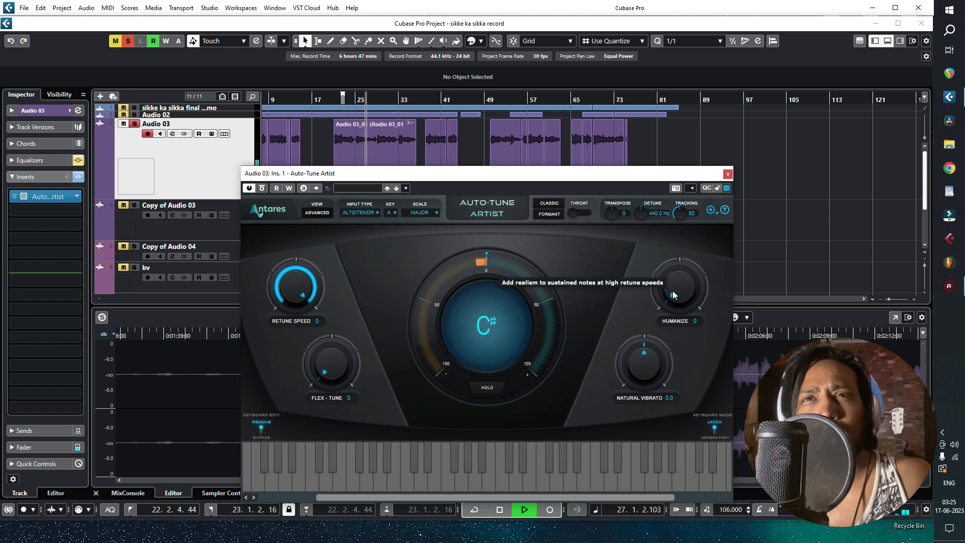
key(space)
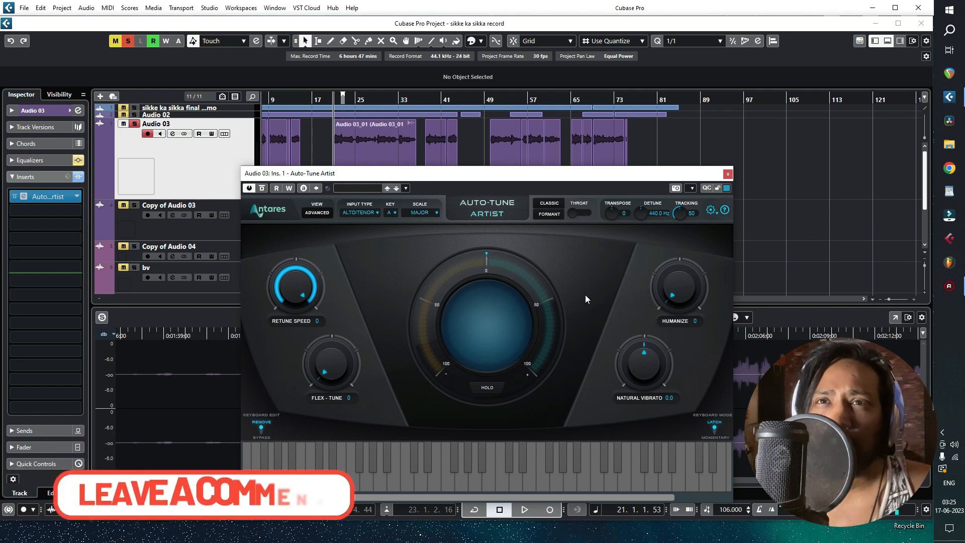
Step: Keep Humanize at 0, raise Flex-Tune to 47 and set Retune Speed to 62
drag(674, 284, 639, 418)
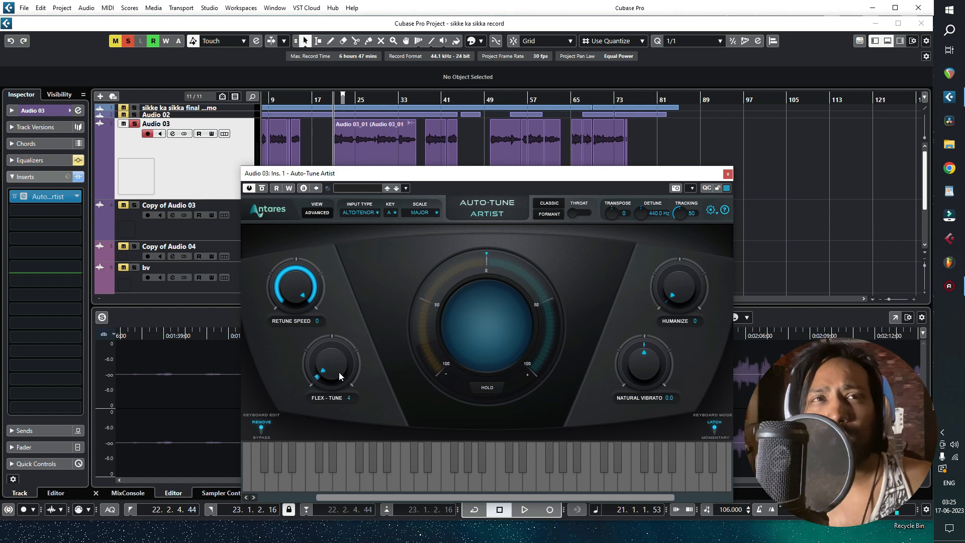
drag(345, 402, 354, 357)
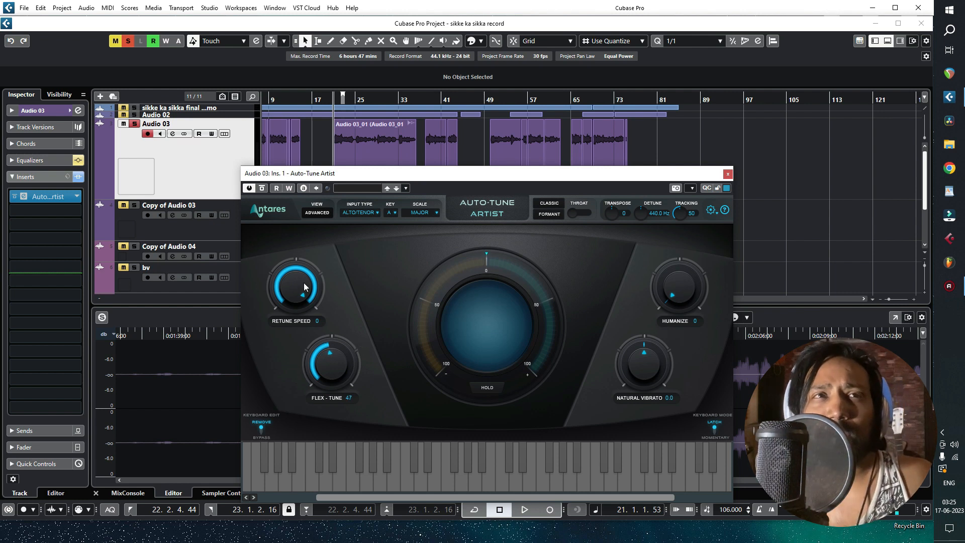
drag(305, 287, 313, 338)
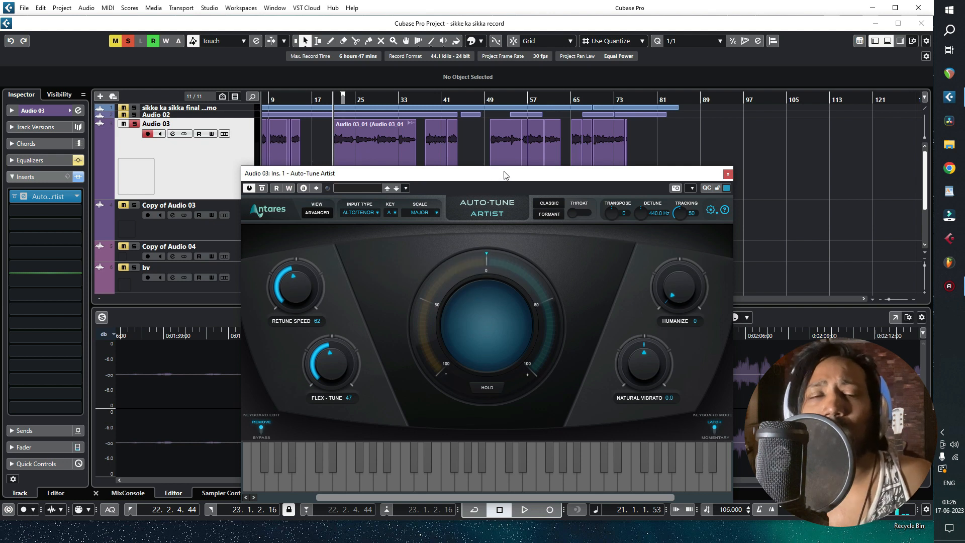
Step: Move the Auto-Tune window aside, try Retune Speed at 75 and 244, and play the vocal with it at 0
drag(504, 174, 605, 156)
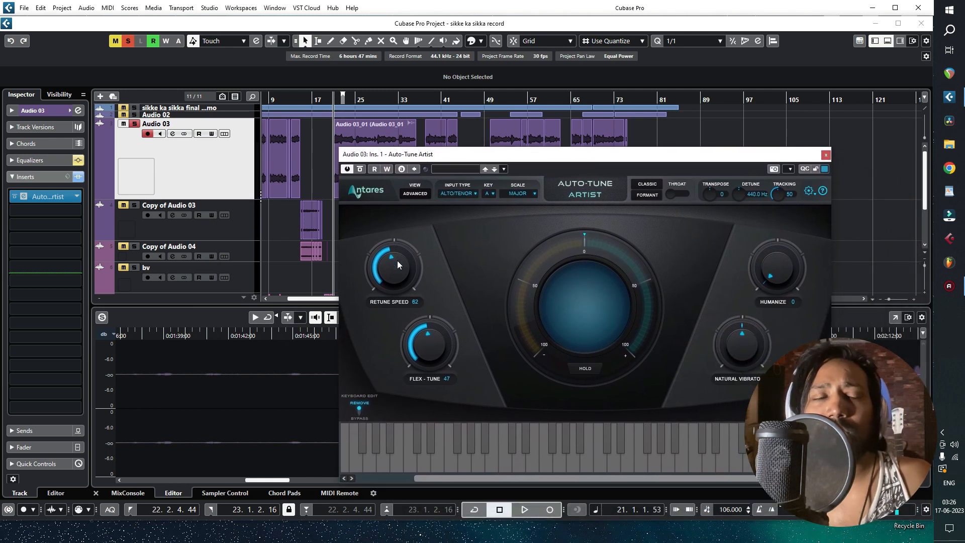
drag(397, 262, 397, 276)
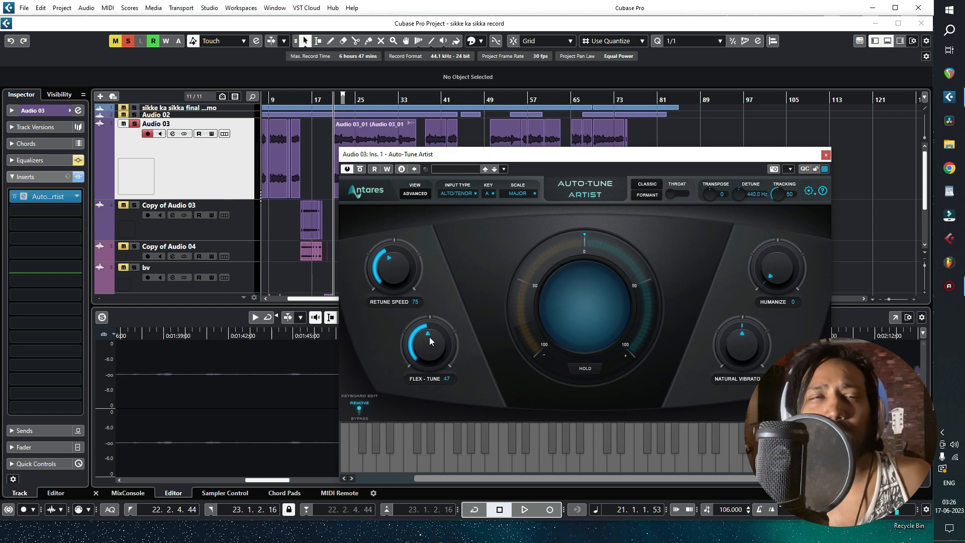
drag(412, 283, 396, 364)
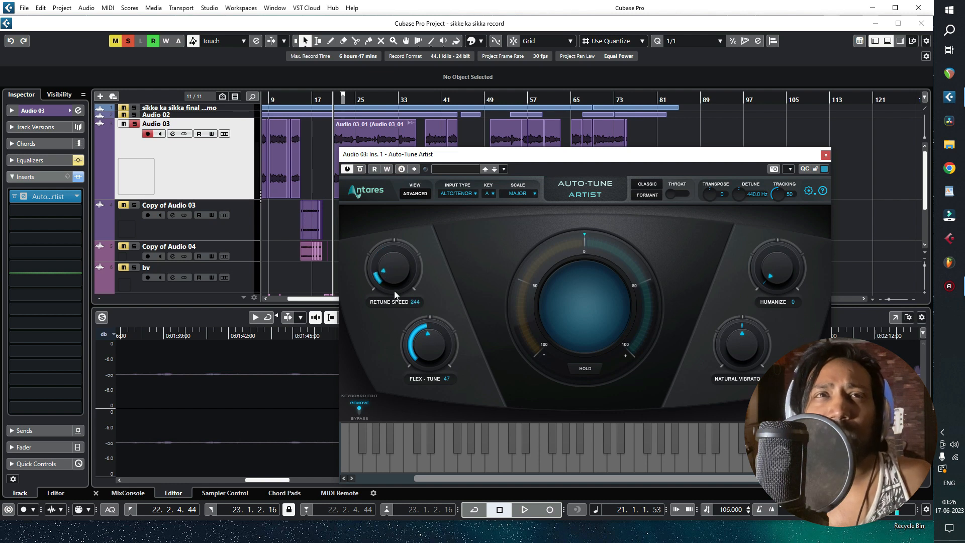
mouse_move(397, 266)
mouse_down()
mouse_move(393, 282)
mouse_move(406, 296)
mouse_move(397, 260)
mouse_up()
key(space)
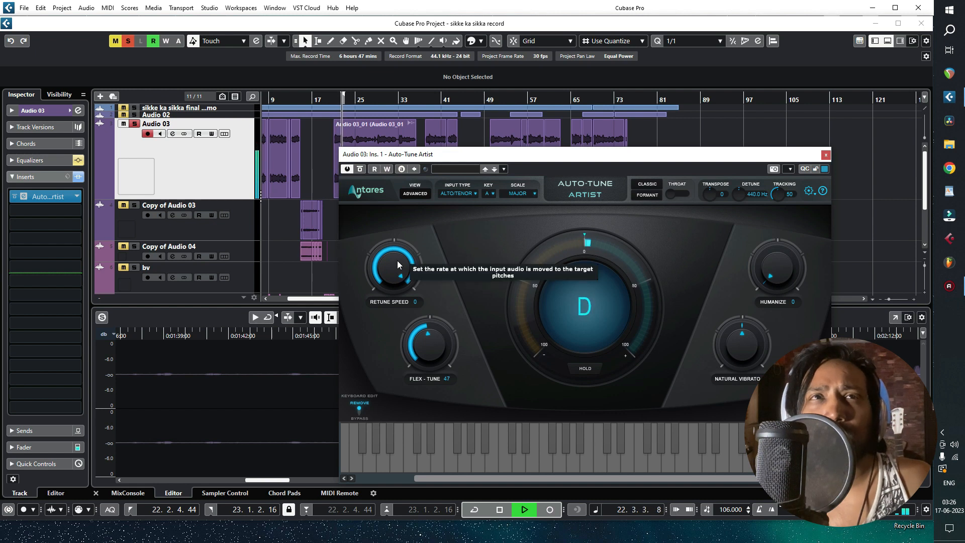
key(space)
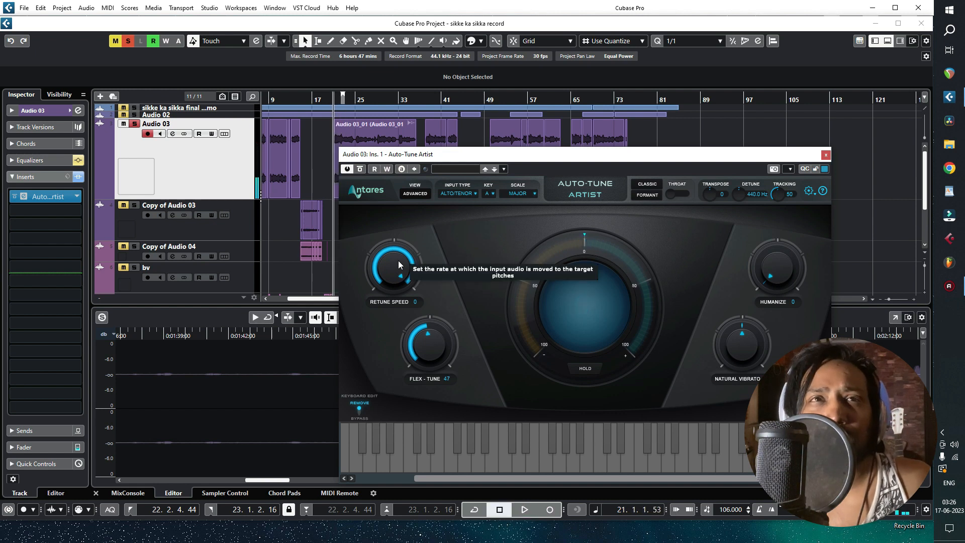
Step: Set Retune Speed to 74 and Flex-Tune to 50 while playing the vocal from bar 21
key(space)
mouse_move(400, 265)
mouse_down()
mouse_move(389, 341)
mouse_move(394, 275)
mouse_up()
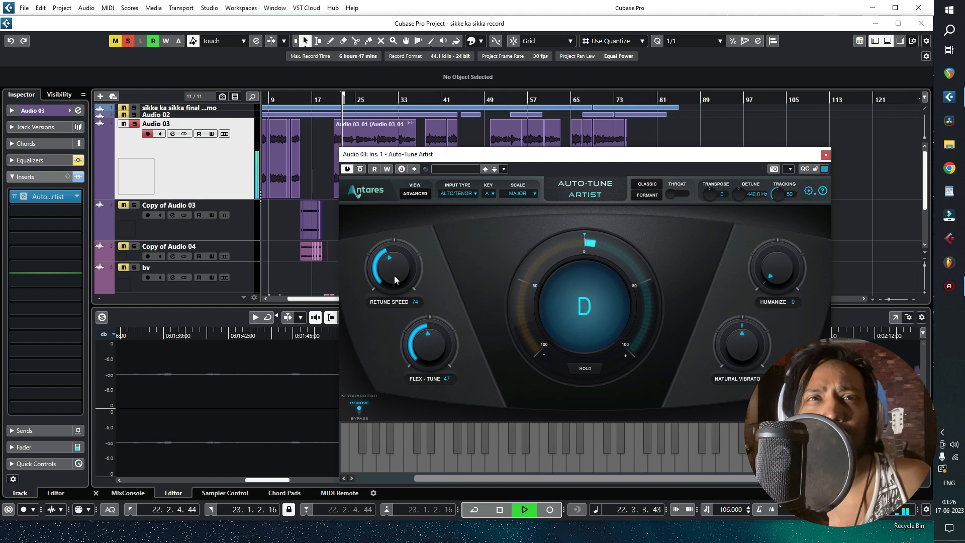
drag(424, 315, 420, 334)
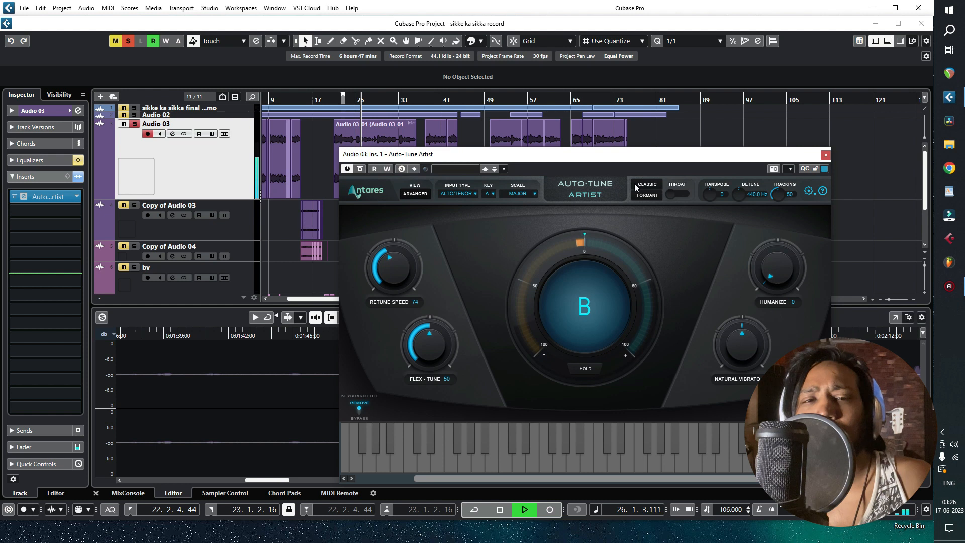
key(space)
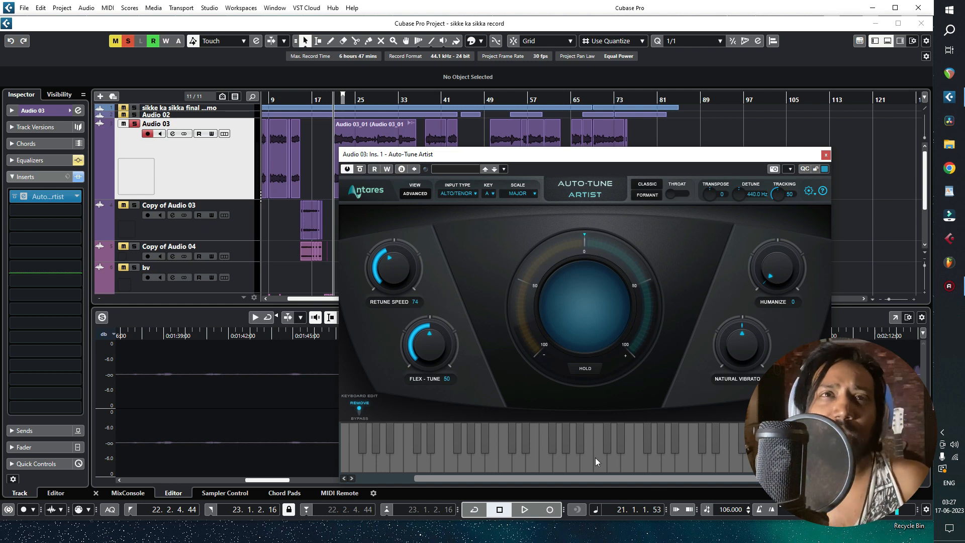
Step: Try Retune Speed at 17 and 0, and settle it at 62
mouse_move(407, 267)
mouse_down()
mouse_move(419, 249)
mouse_move(395, 276)
mouse_up()
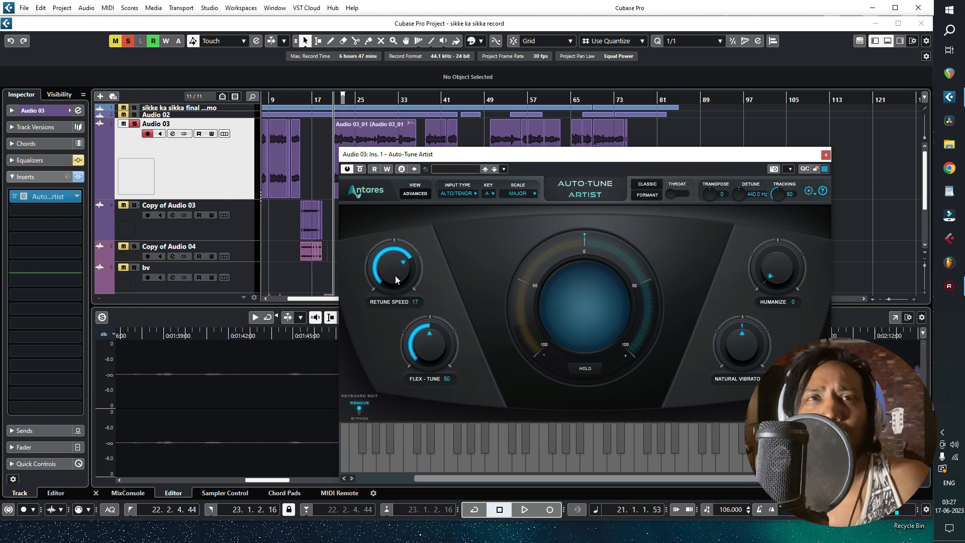
double_click(413, 302)
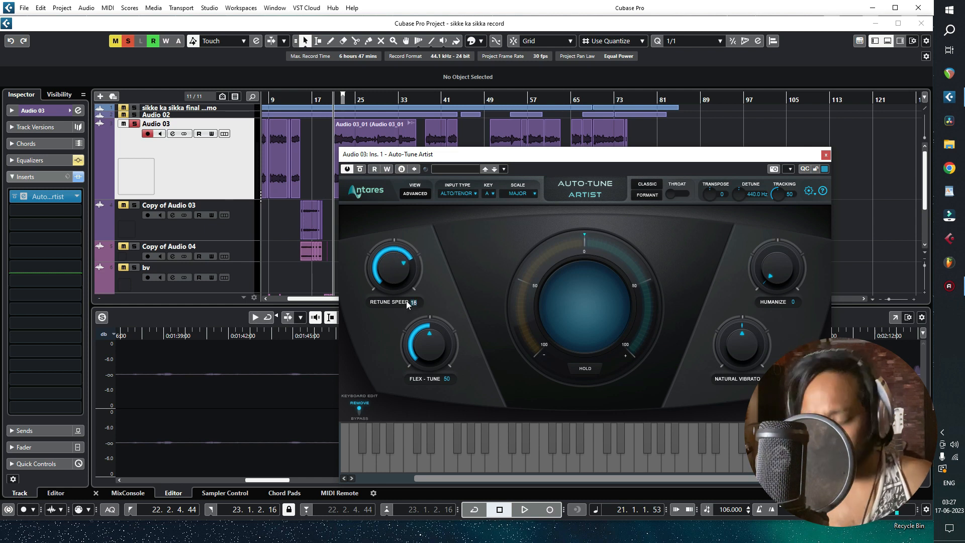
key(Return)
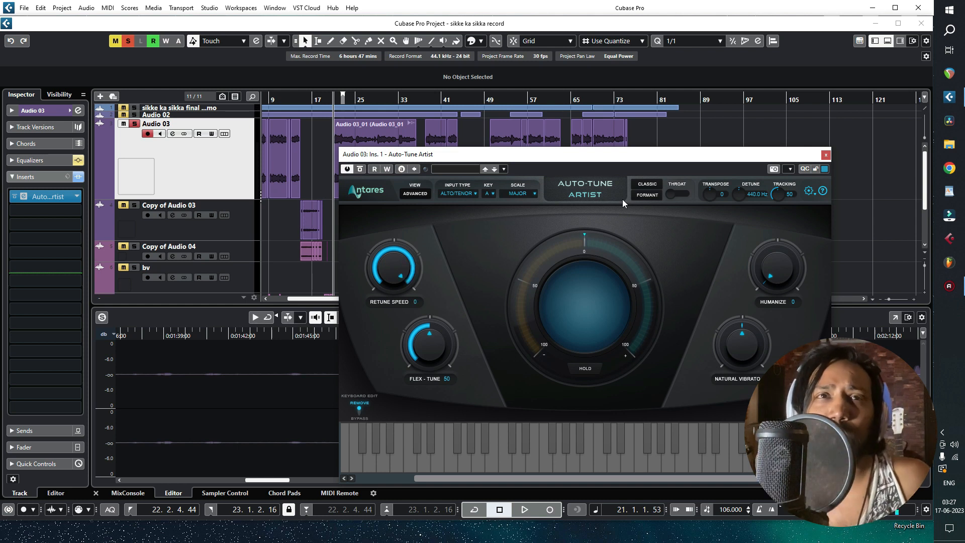
drag(391, 273, 393, 347)
Step: Select the Audio 03 clip starting at bar 21, close Auto-Tune Artist and open the clip in a separate Sample Editor window
click(391, 142)
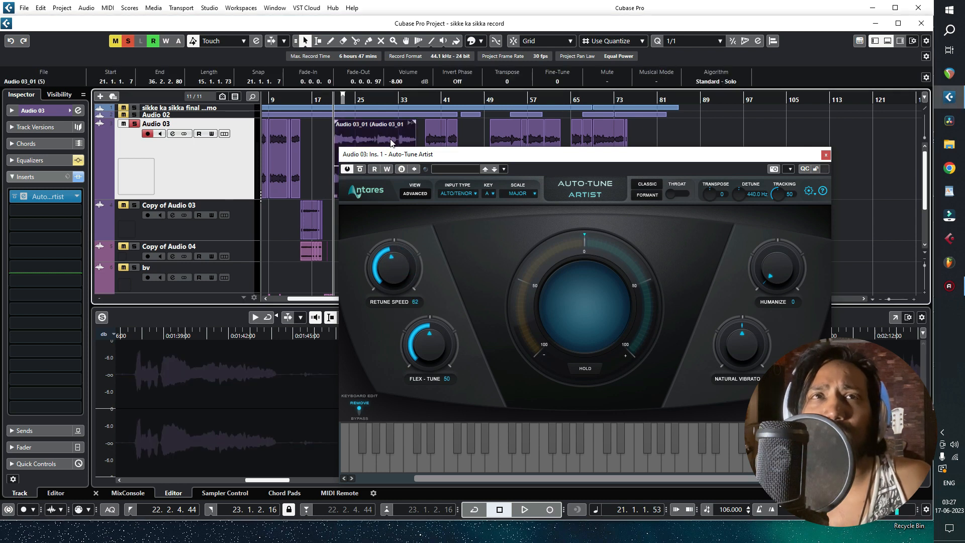
click(826, 155)
click(895, 317)
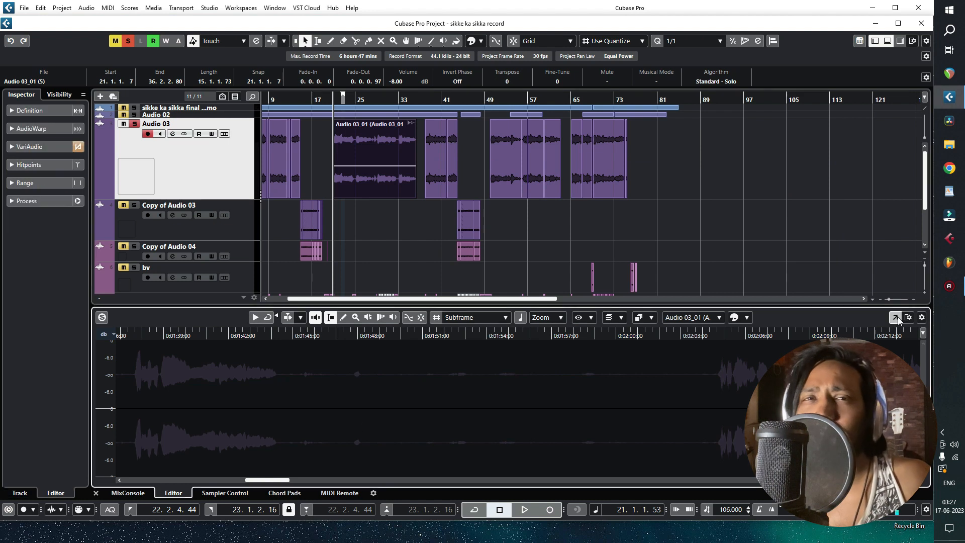
drag(130, 81, 10, 33)
Step: Expand the VariAudio section and activate Edit VariAudio to bring up the clip's editable pitch segments
click(45, 111)
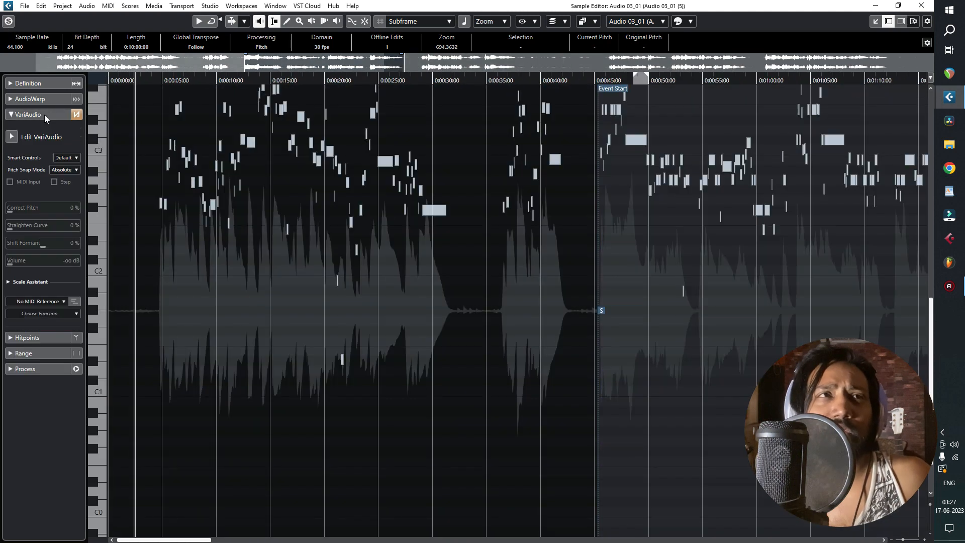
click(12, 137)
scroll(434, 221, up, 5)
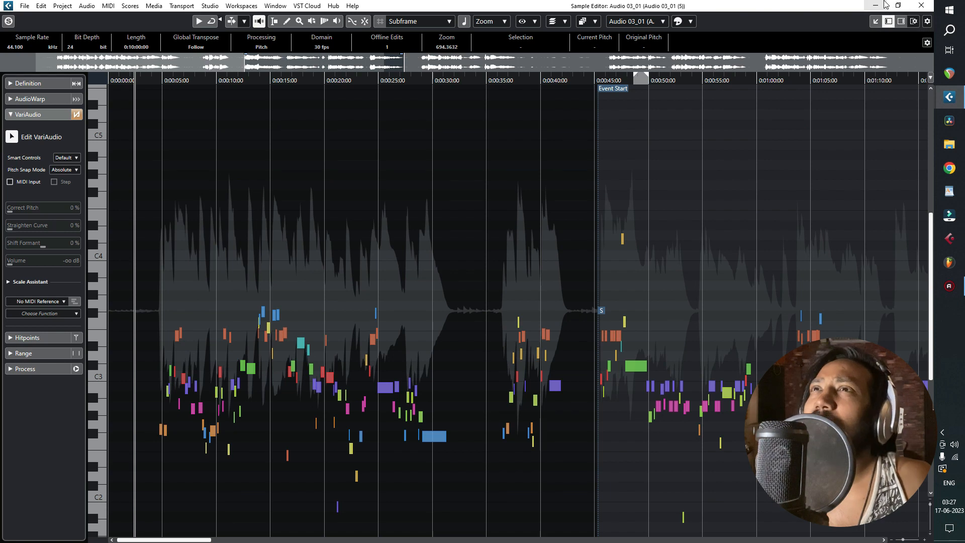
Step: Dismiss the accidentally opened Windows Start menu and dock the Sample Editor back into the project window
click(934, 11)
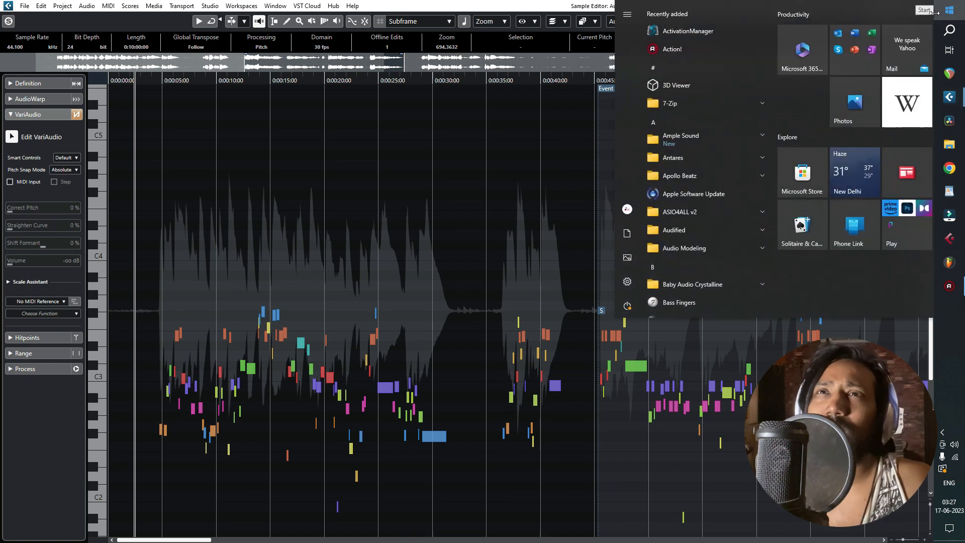
click(257, 170)
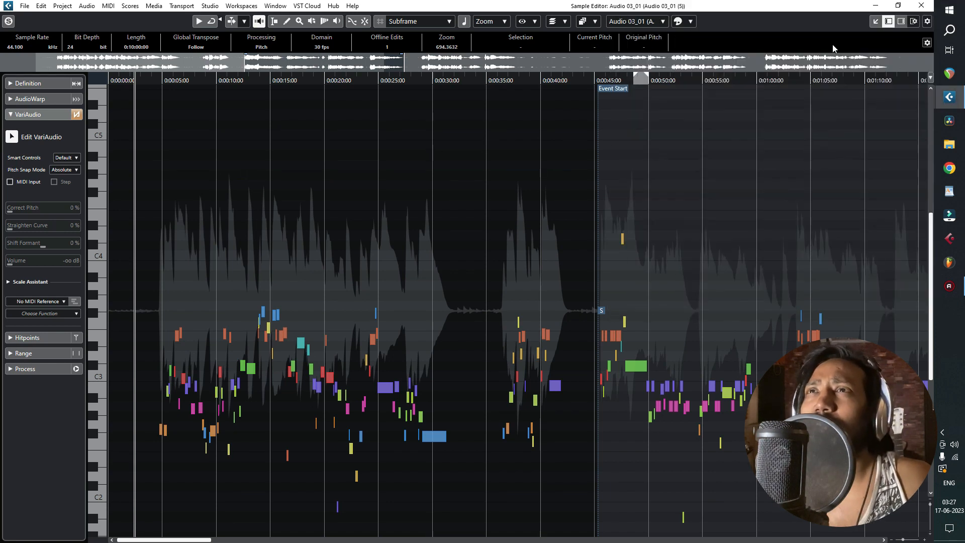
click(876, 21)
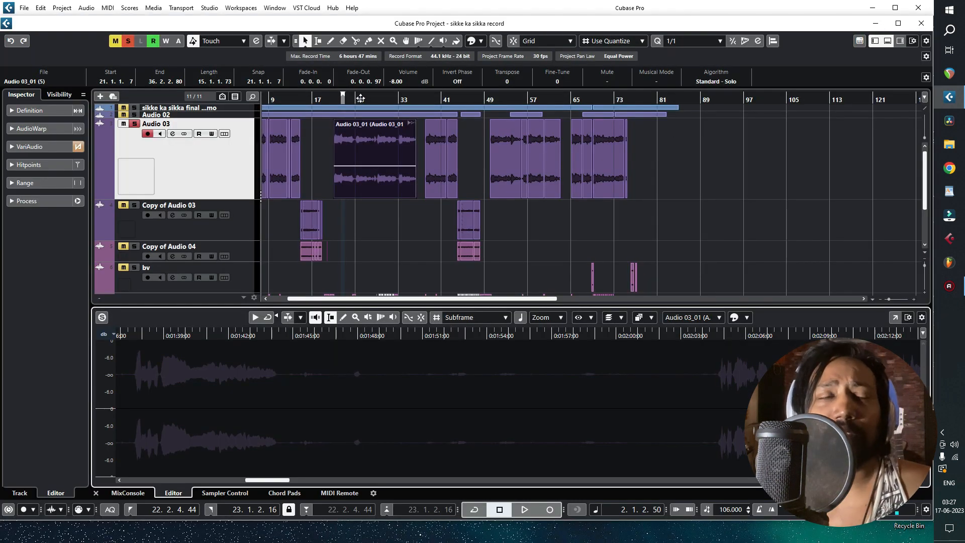
Step: Place the project cursor around bar 20 and select the Audio 03 track to show its inserts
drag(359, 102, 314, 48)
click(200, 202)
click(210, 191)
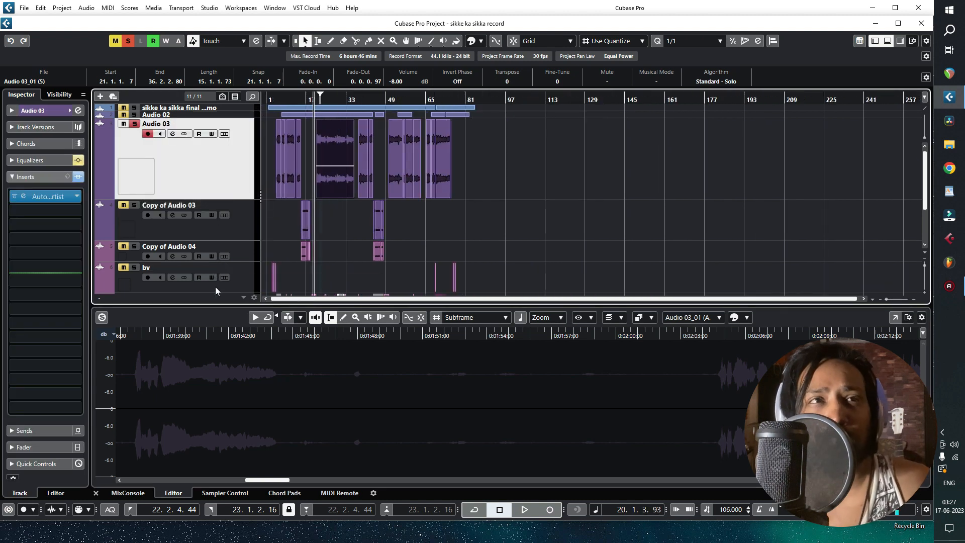
Step: Open Auto-Tune Artist on the Audio 03 track and play the soloed vocal from around bar 20
click(23, 196)
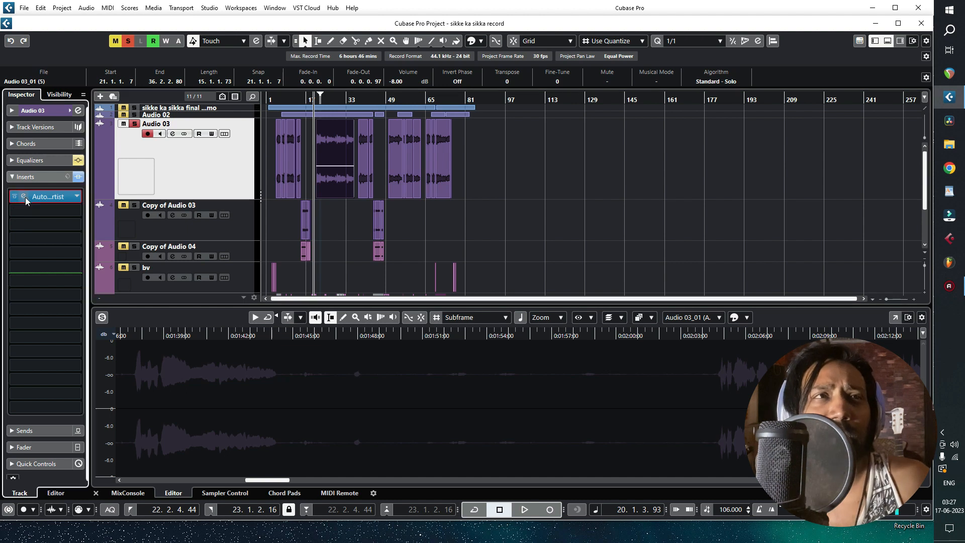
drag(589, 159, 488, 111)
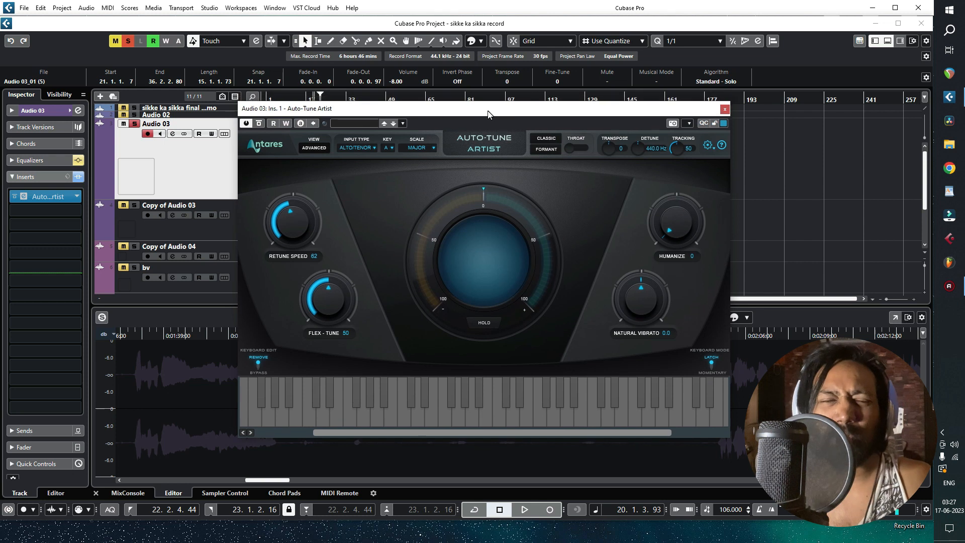
key(space)
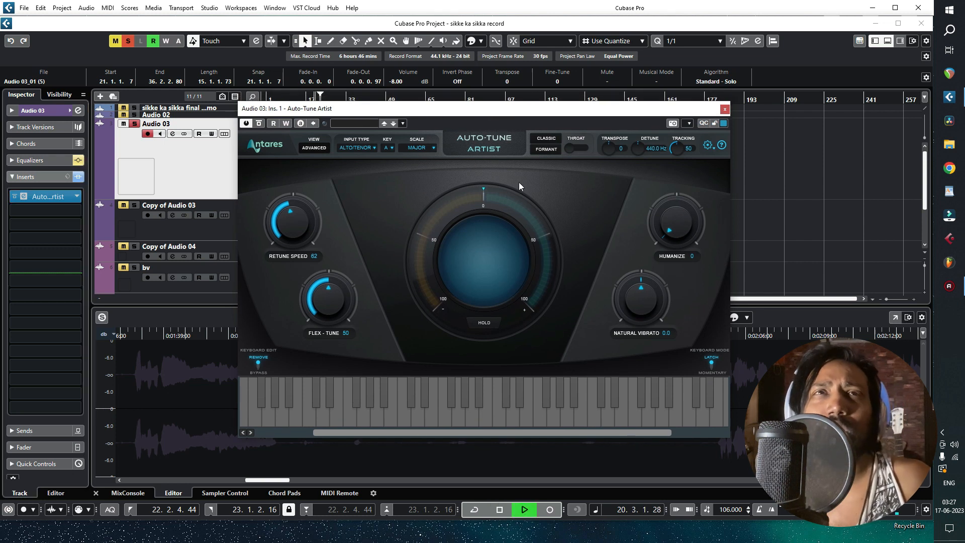
drag(514, 120, 533, 188)
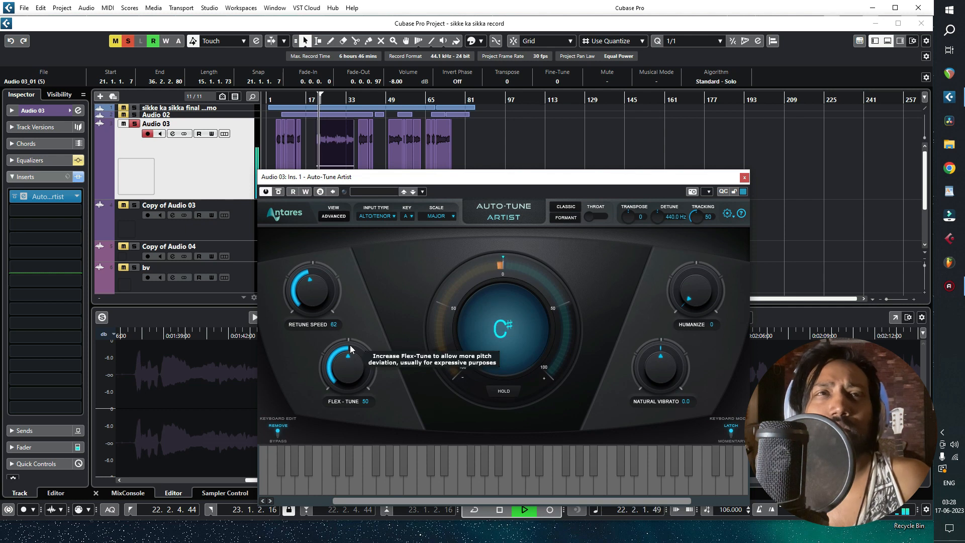
Step: Set Auto-Tune Artist's Retune Speed to 65 and stop playback
drag(320, 289, 315, 289)
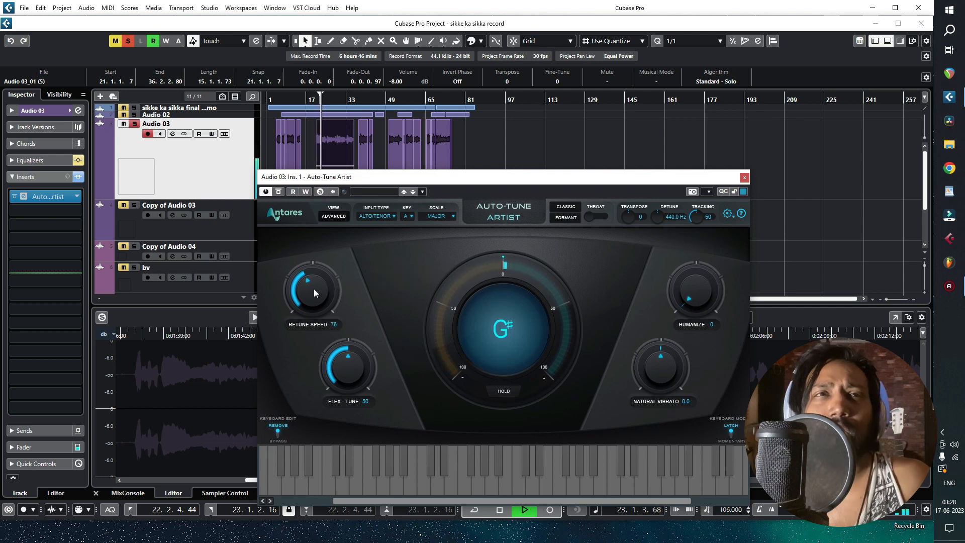
key(space)
scroll(319, 290, down, 3)
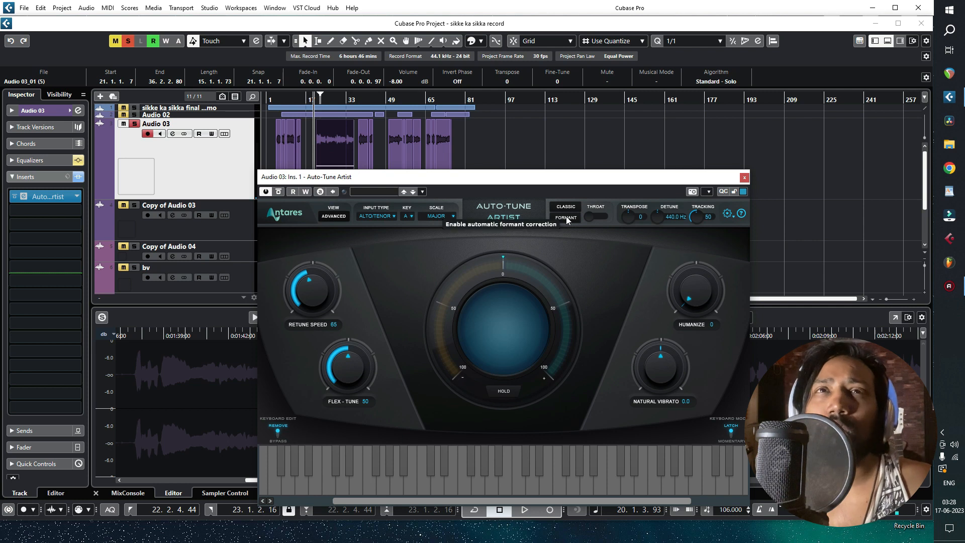
Step: Toggle Auto-Tune Artist's automatic formant correction on and off several times, leaving it enabled
drag(496, 184, 534, 169)
click(606, 202)
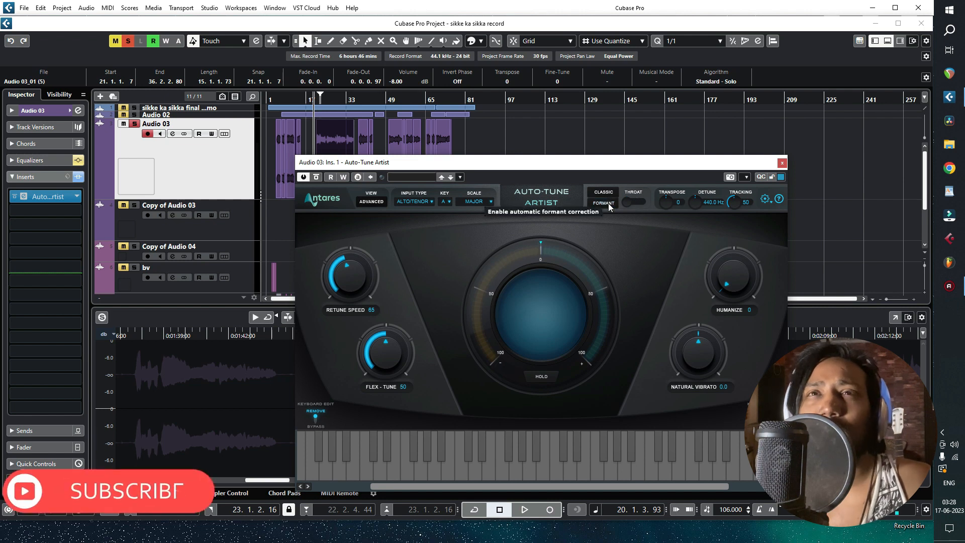
click(608, 203)
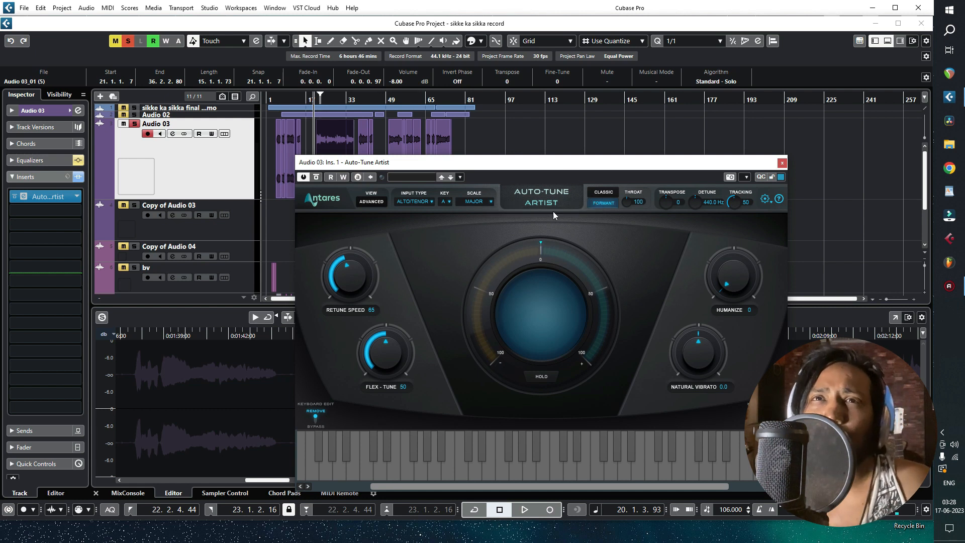
click(606, 203)
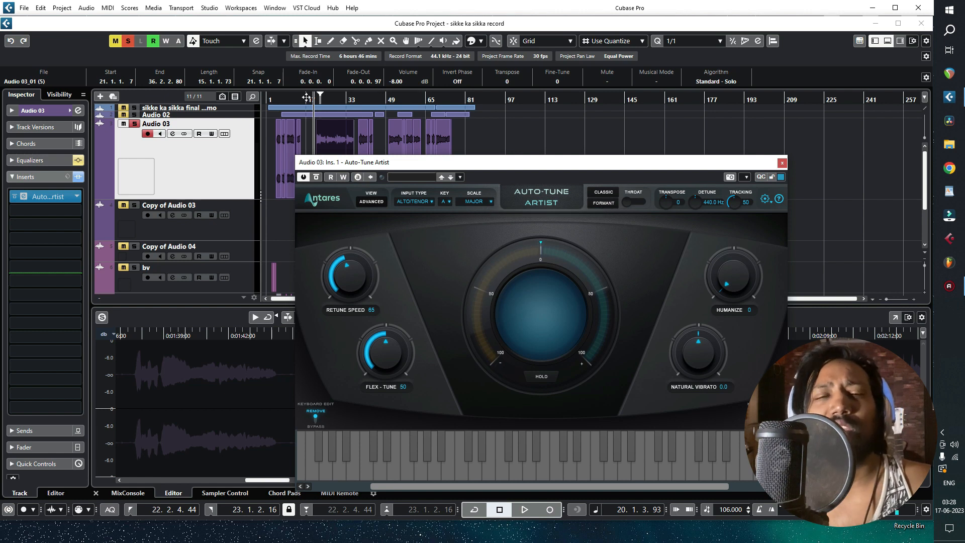
click(599, 204)
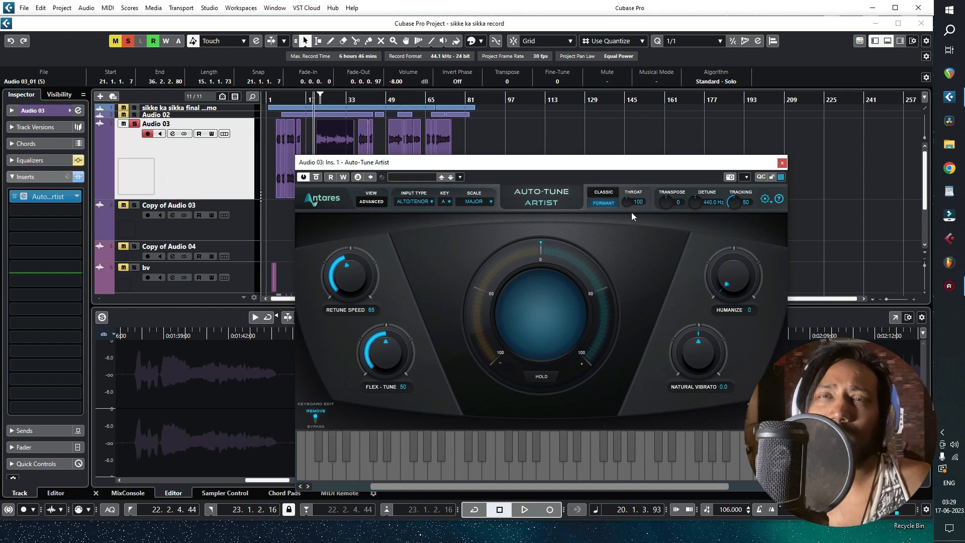
drag(567, 166, 511, 152)
click(549, 190)
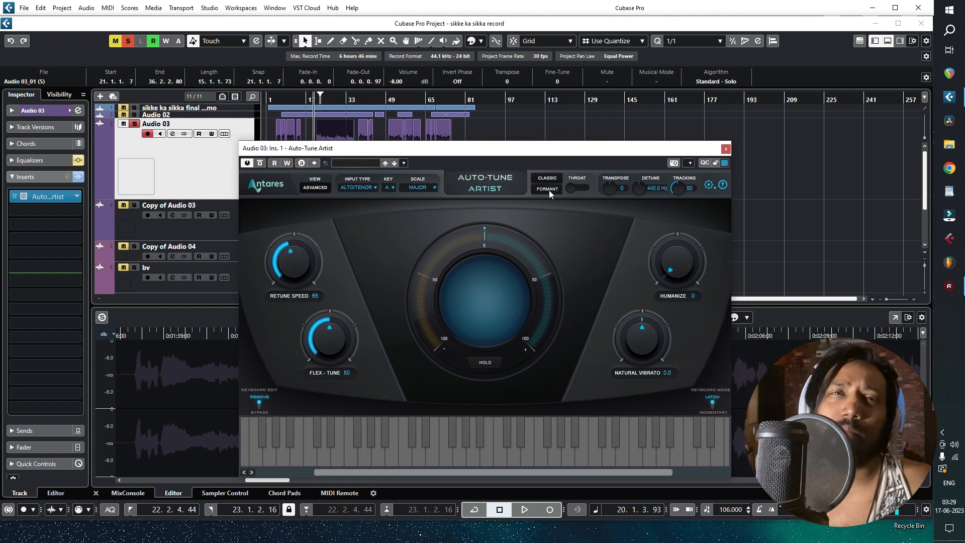
click(550, 190)
drag(531, 153, 673, 151)
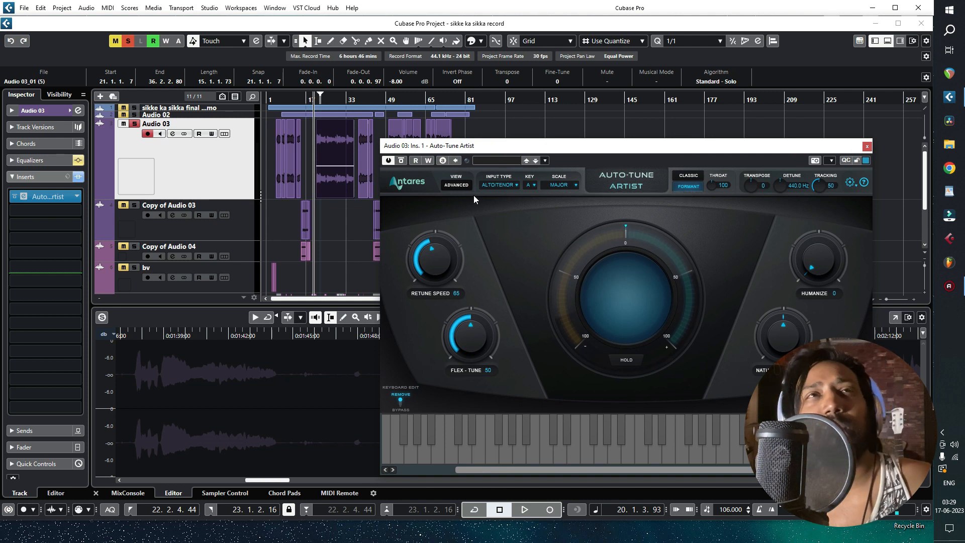
Step: Play the vocal from around bar 20 and compare it with Auto-Tune Artist bypassed and active
key(space)
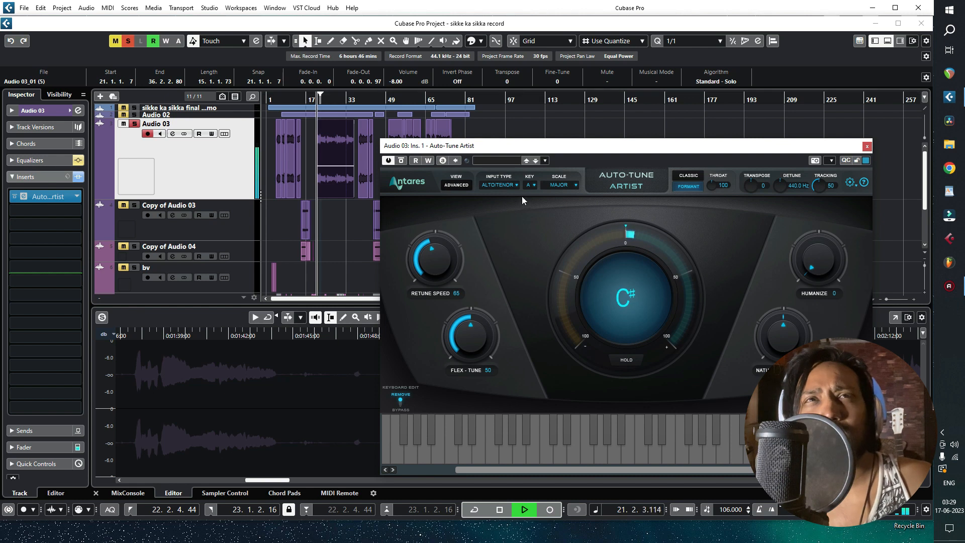
click(401, 161)
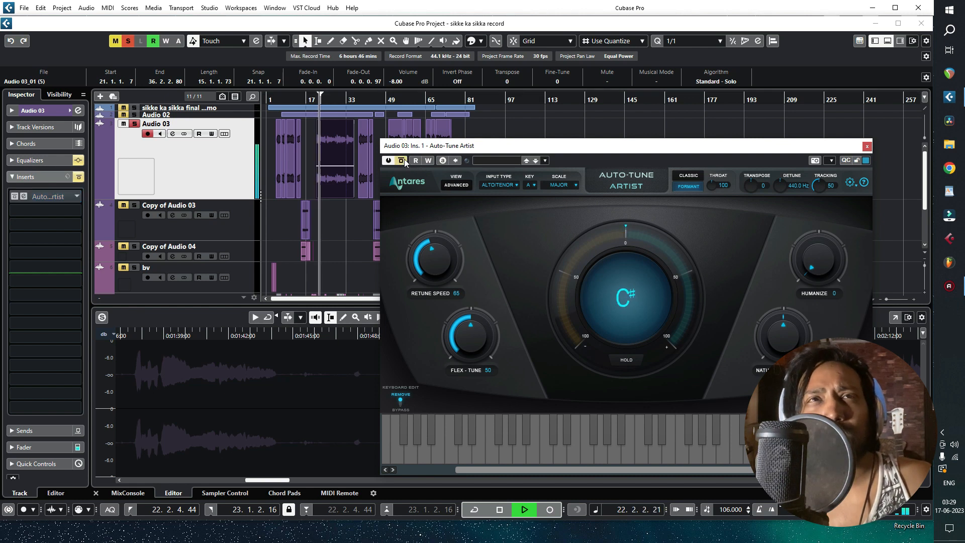
click(401, 161)
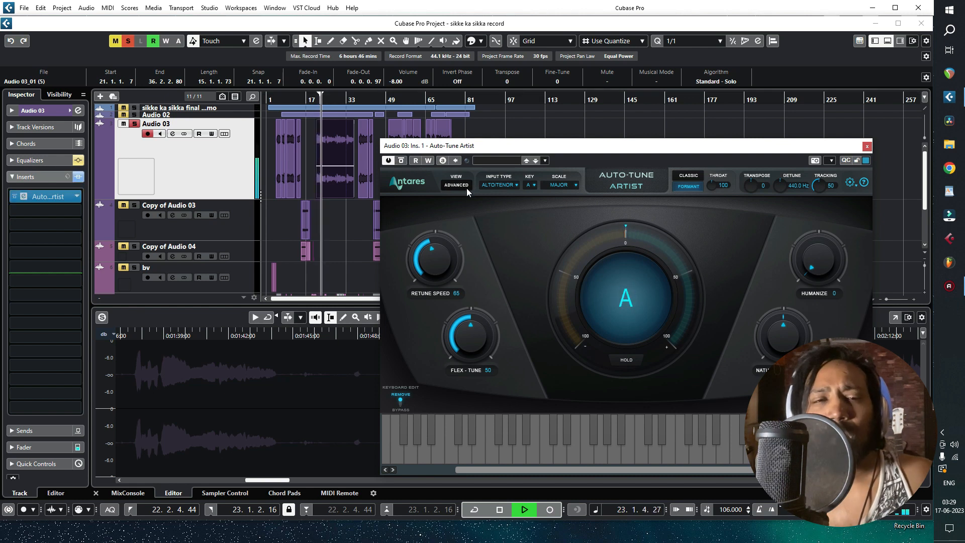
key(space)
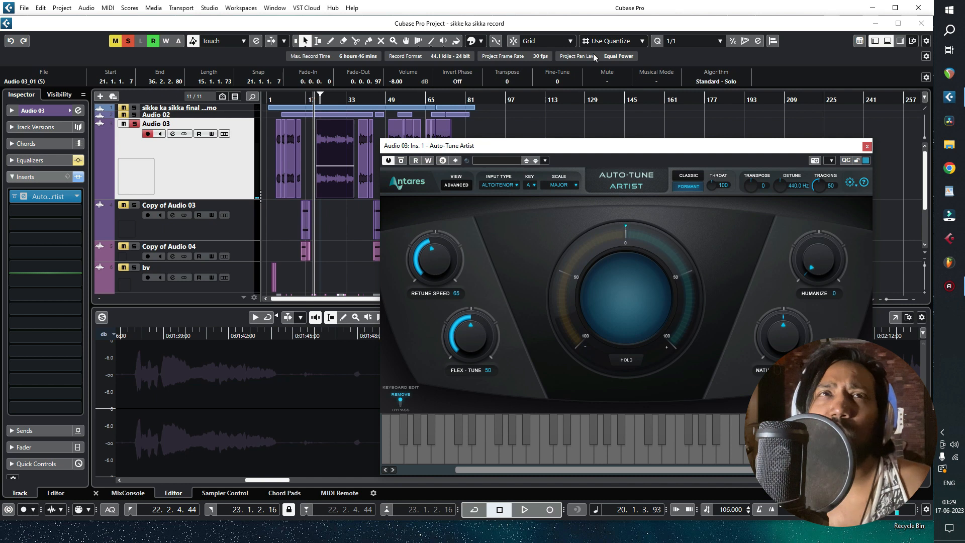
Step: Audition further passages of the soloed Audio 03 vocal, from around bar 28 and around bar 37
key(space)
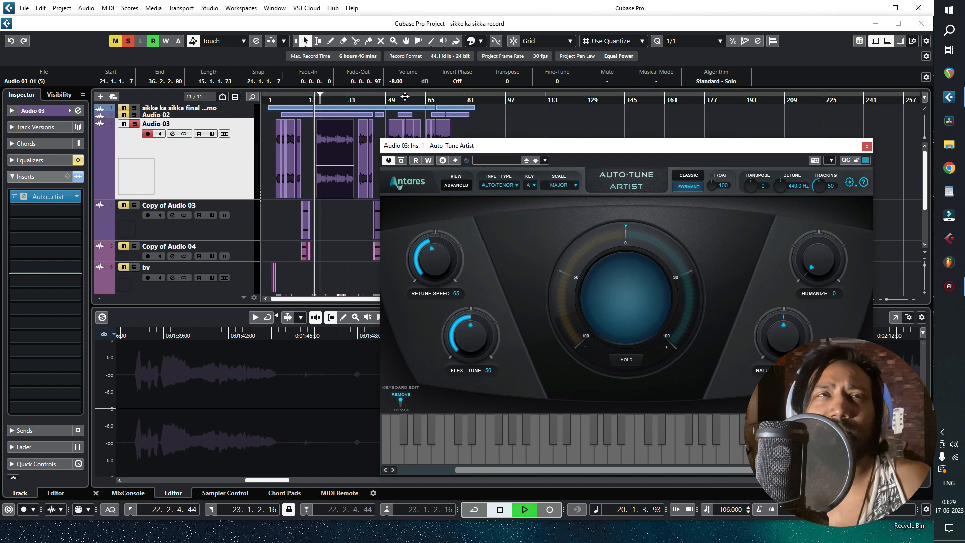
click(332, 99)
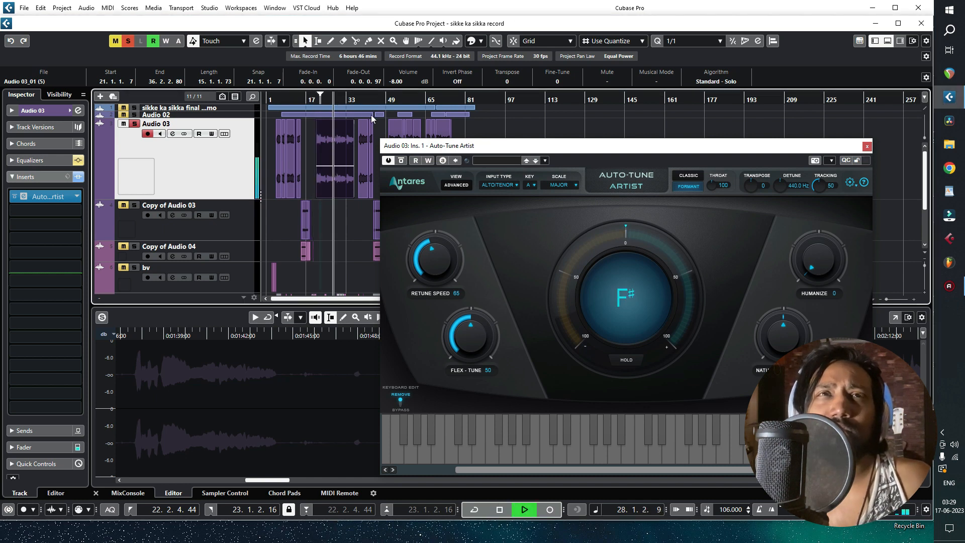
click(358, 99)
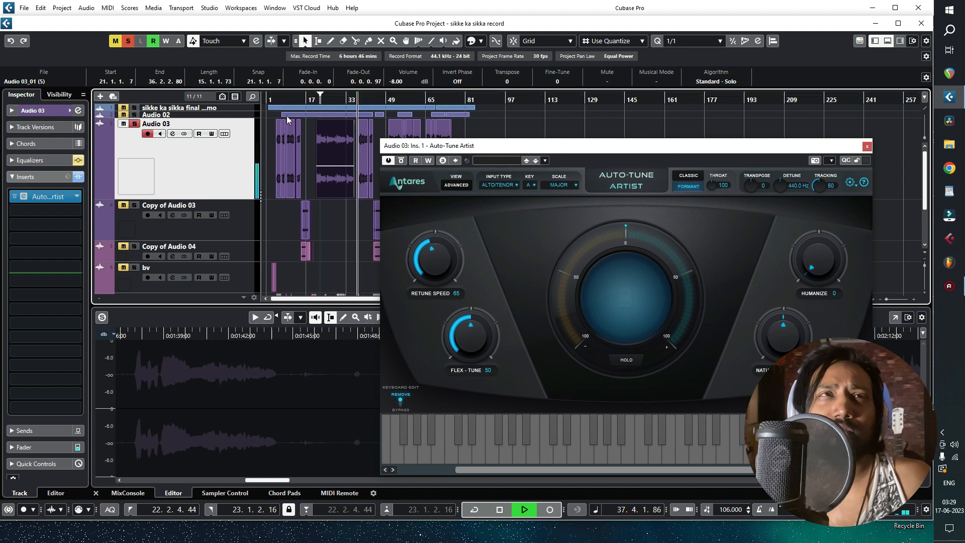
Step: Clear all solos to hear the vocal in the mix, and audition it soloed again from bar 37
click(128, 42)
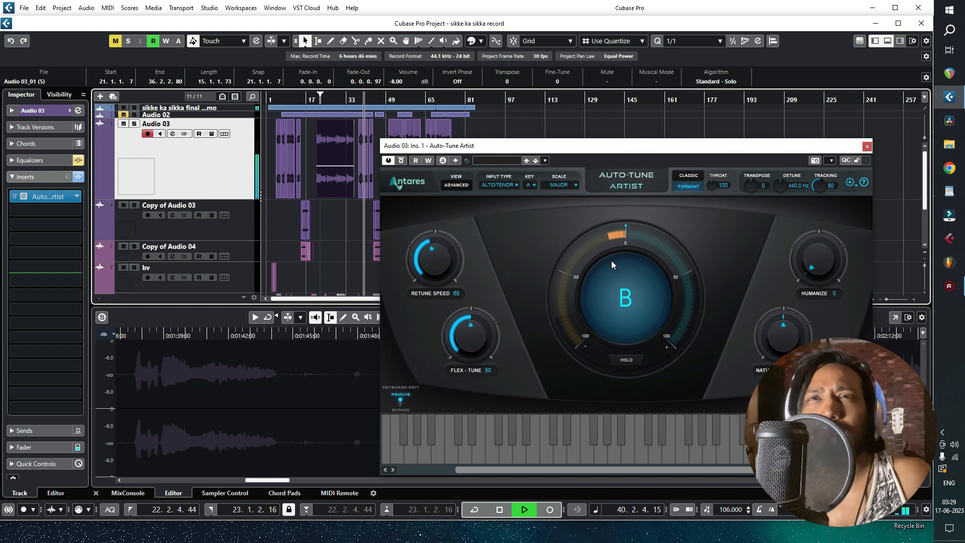
key(space)
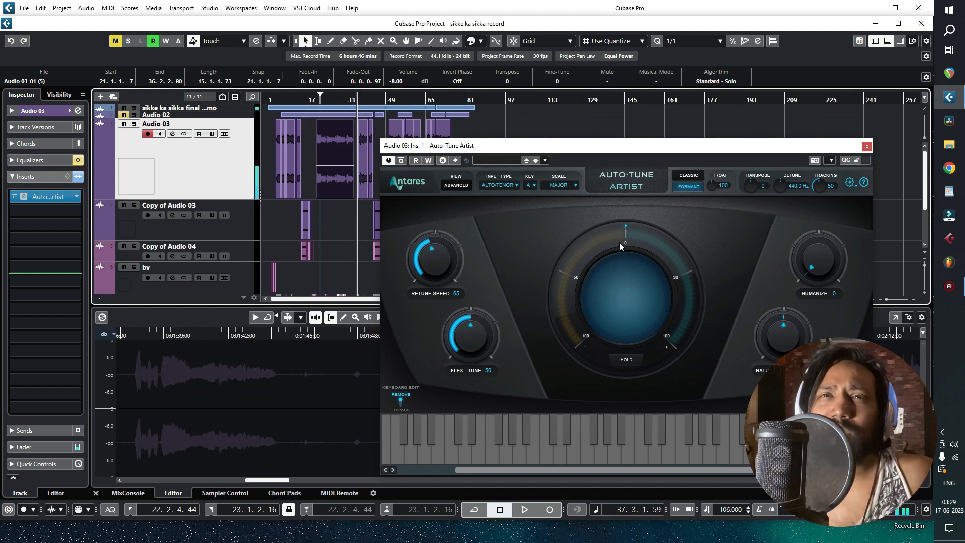
click(135, 123)
key(space)
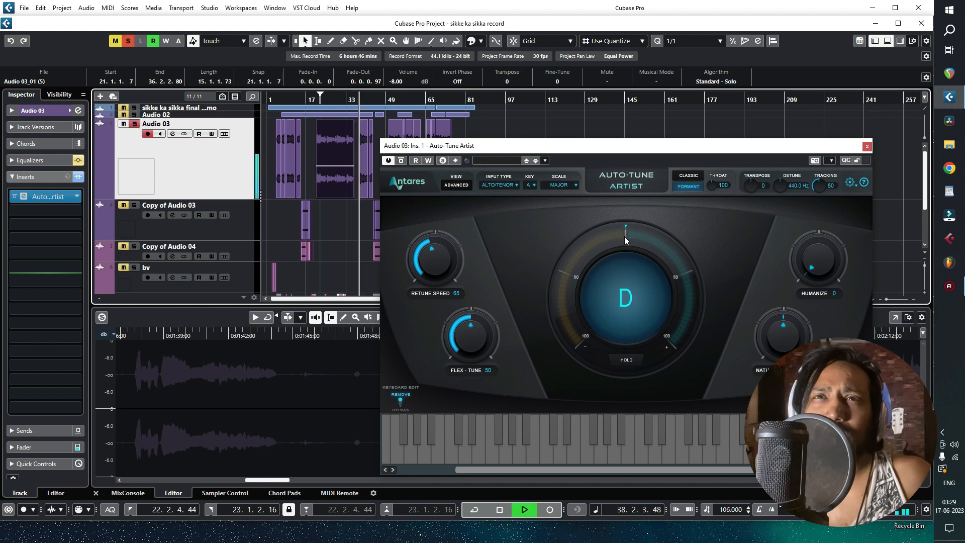
key(space)
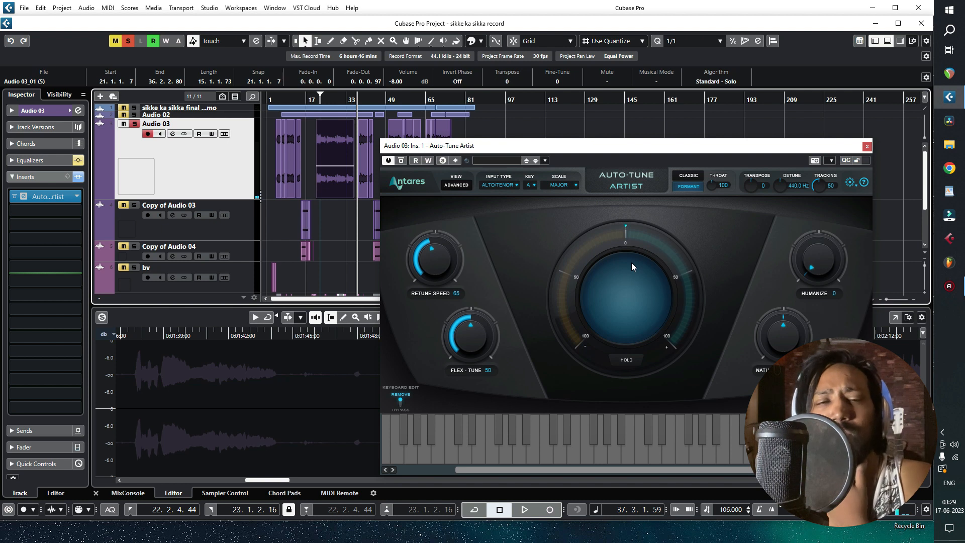
Step: Review the available scales and keys in Auto-Tune Artist, keeping the current choices, and play the soloed vocal from bar 37
drag(646, 154, 552, 147)
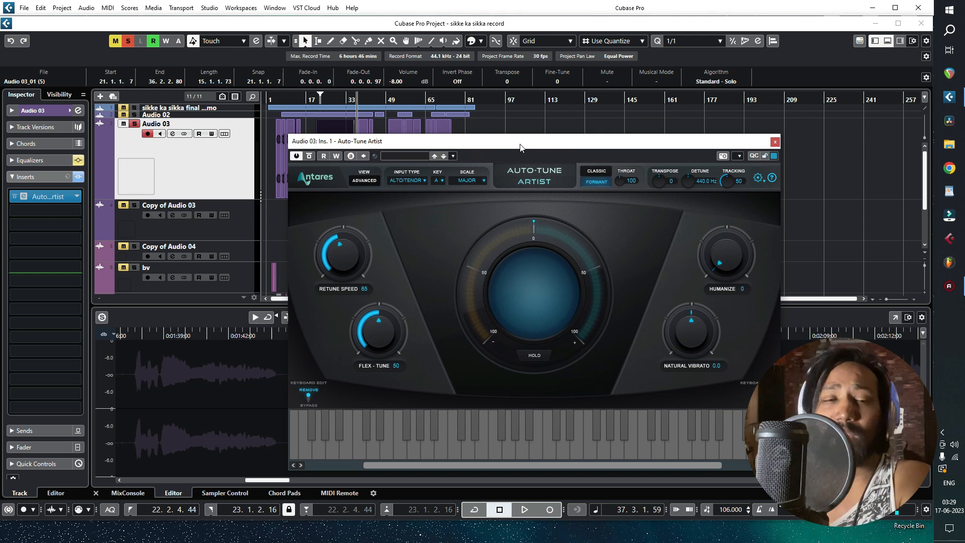
drag(523, 148, 579, 148)
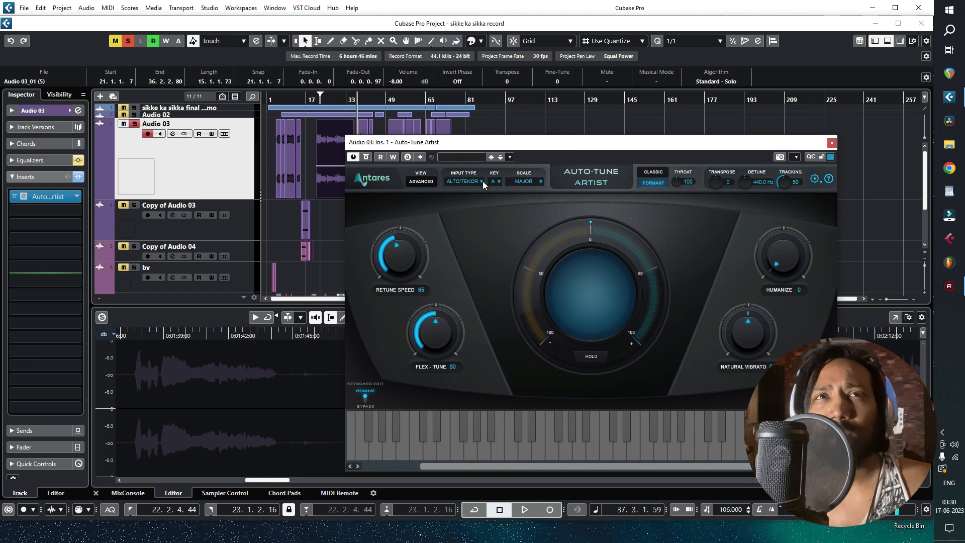
click(526, 180)
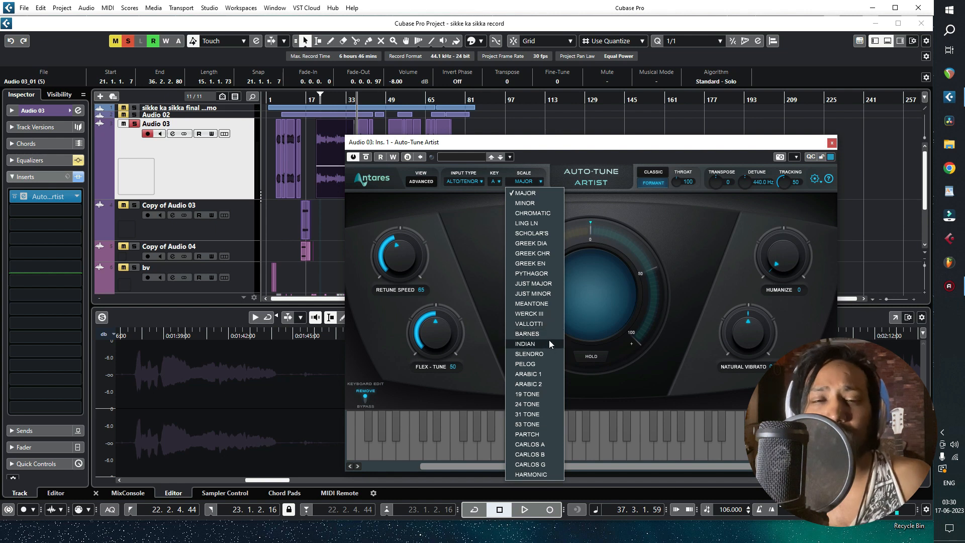
click(497, 183)
click(463, 277)
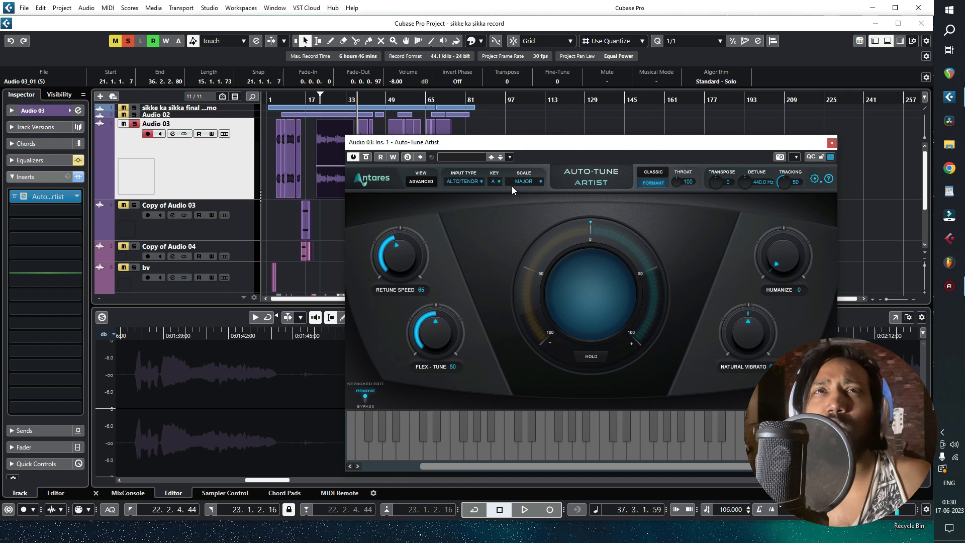
click(500, 182)
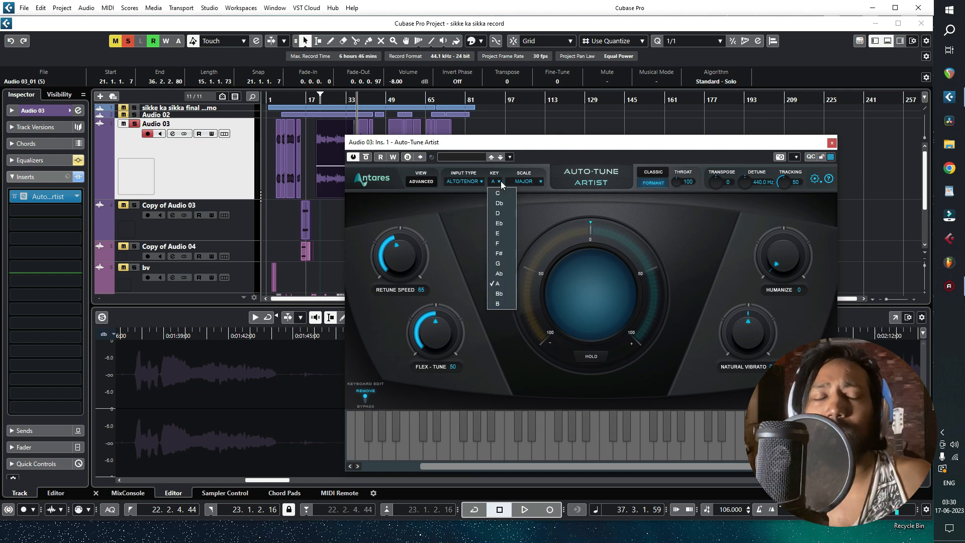
click(528, 187)
click(530, 184)
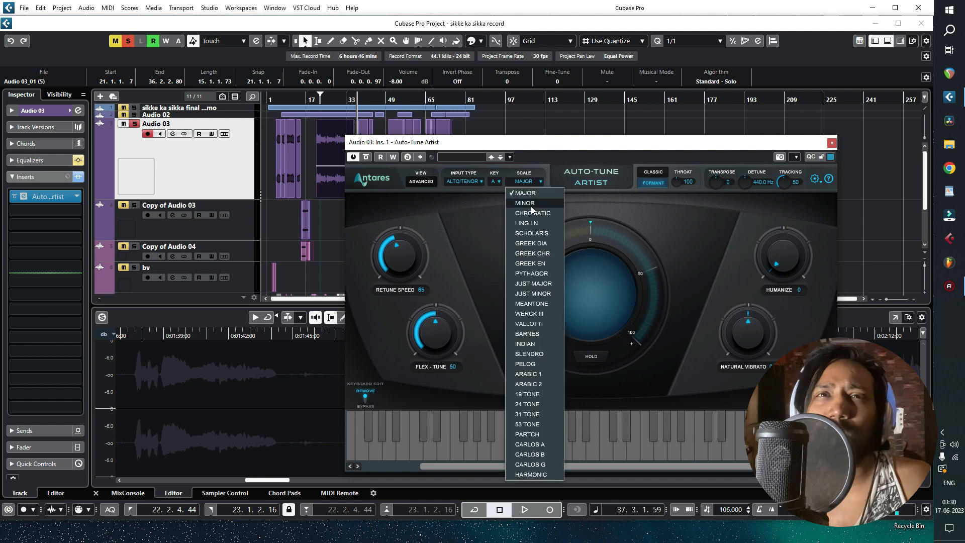
click(461, 236)
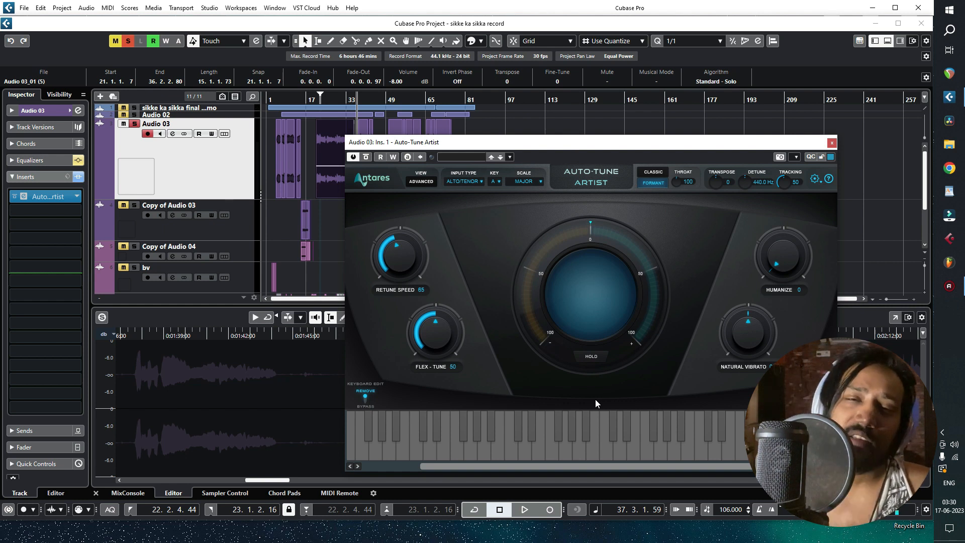
key(space)
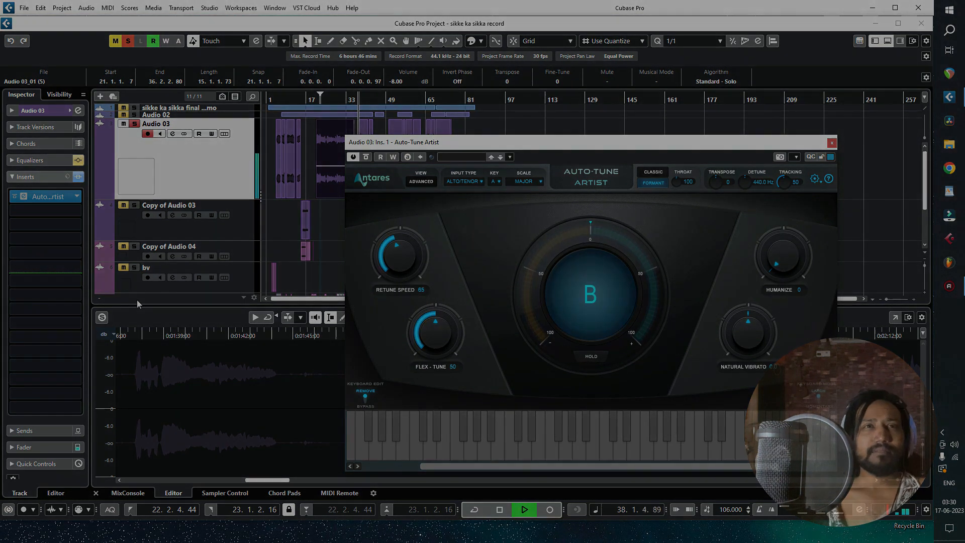